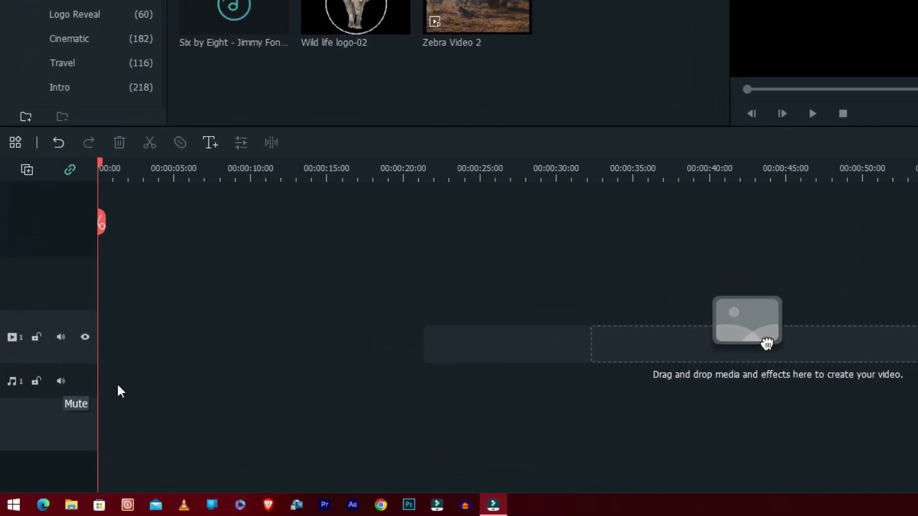
pyautogui.click(16, 343)
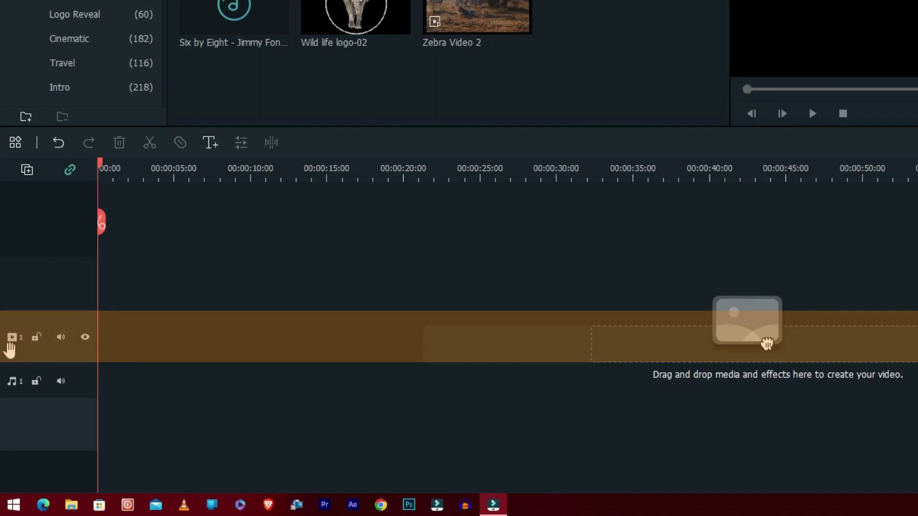
pyautogui.click(9, 391)
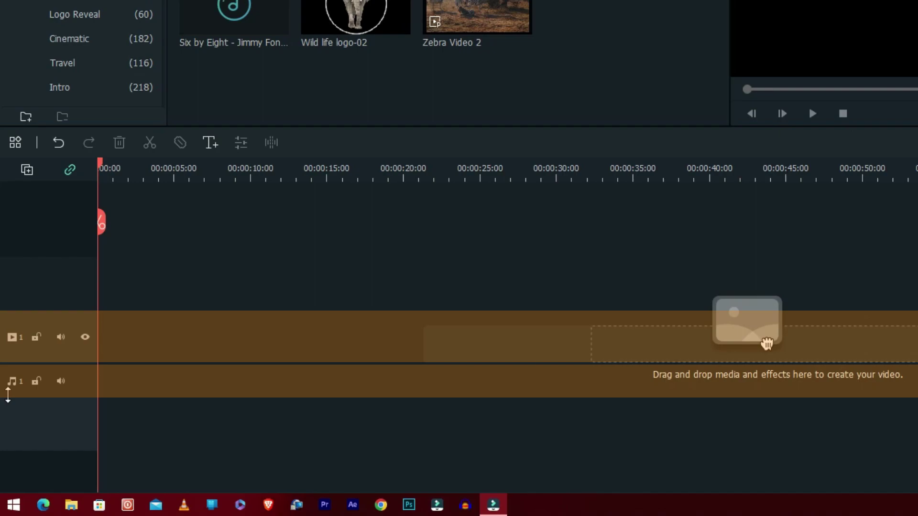
pyautogui.click(240, 360)
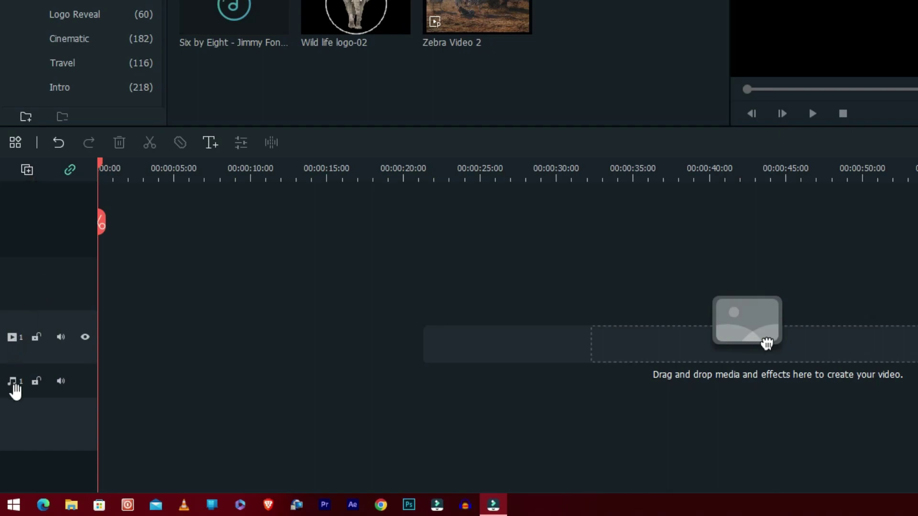
# Add three new video tracks to the empty timeline, one after another
pyautogui.click(27, 168)
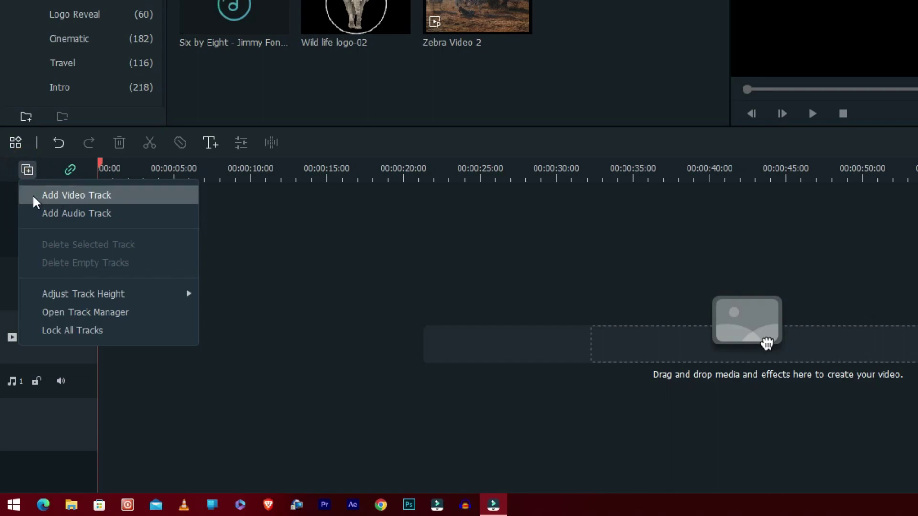
pyautogui.click(93, 194)
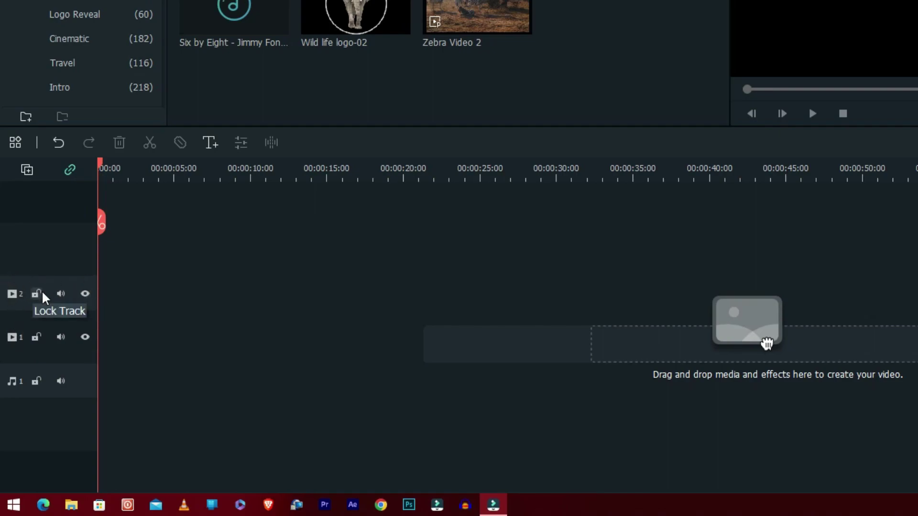
pyautogui.click(28, 170)
pyautogui.click(86, 200)
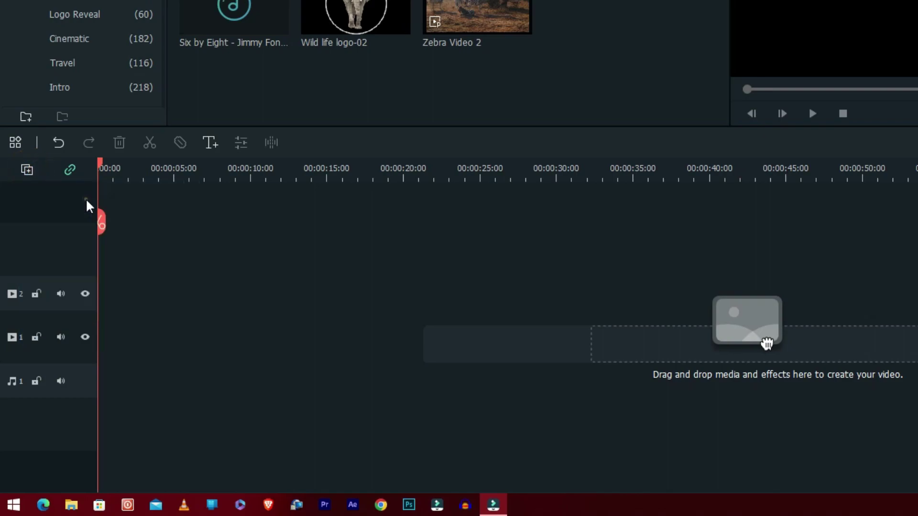
pyautogui.click(27, 171)
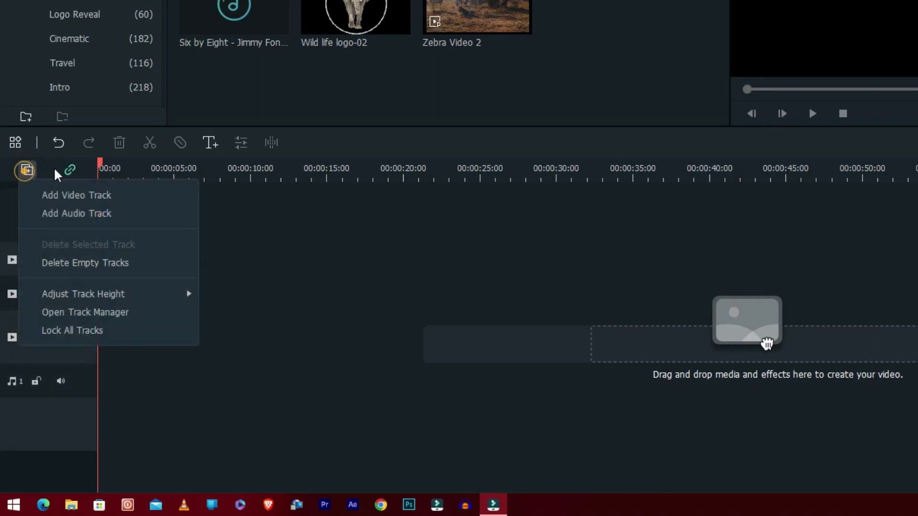
pyautogui.click(88, 195)
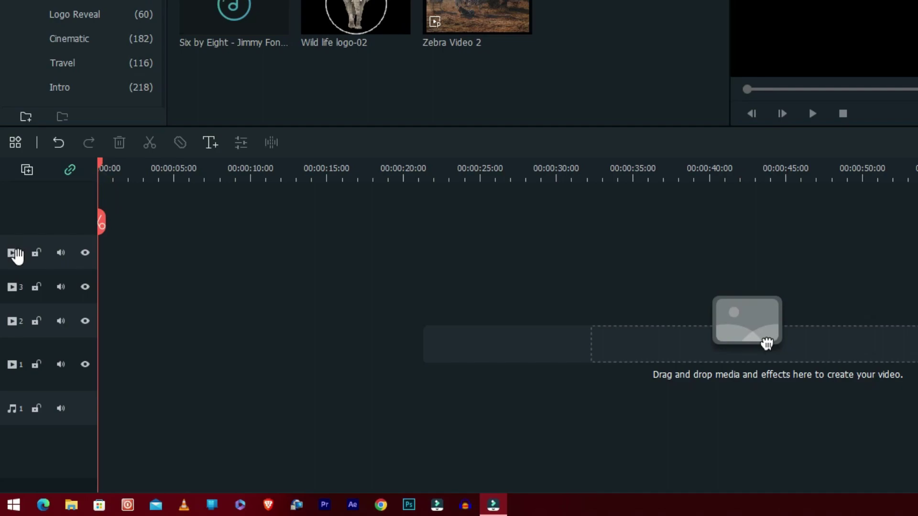
# Add a second audio track to the timeline
pyautogui.click(27, 171)
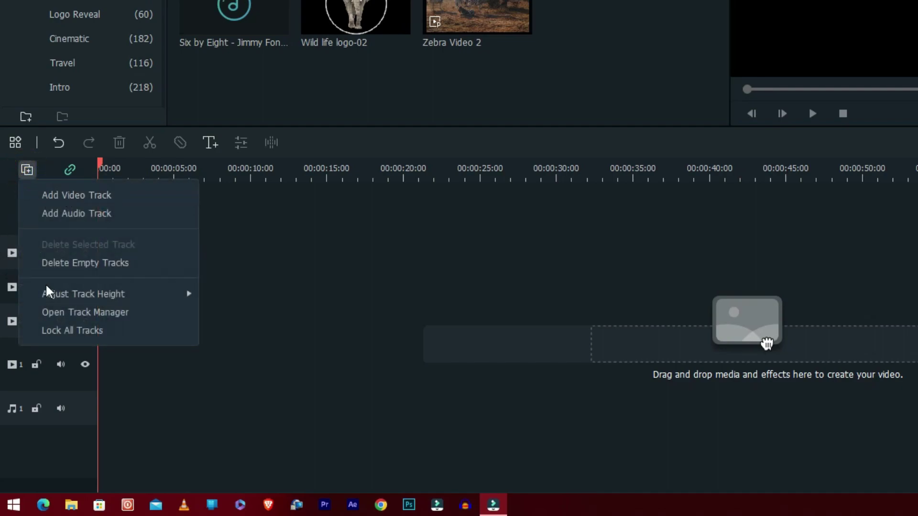
pyautogui.click(430, 324)
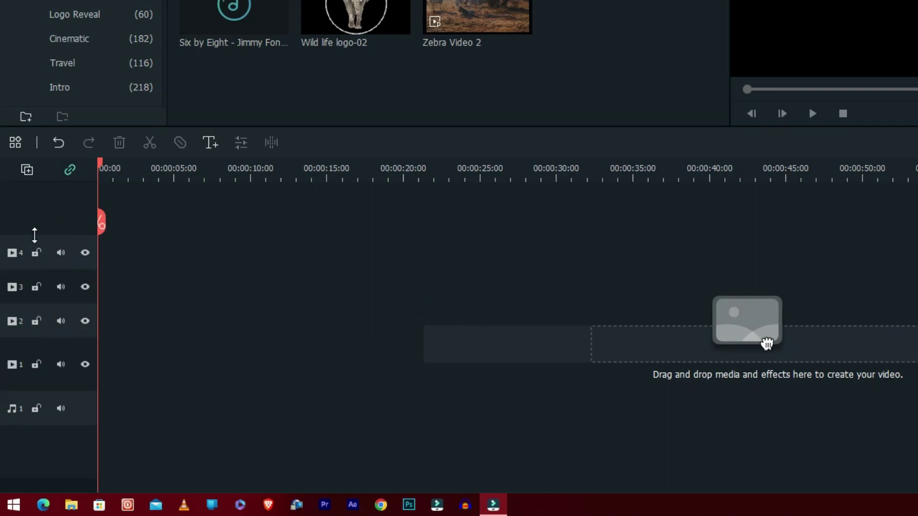
pyautogui.click(23, 173)
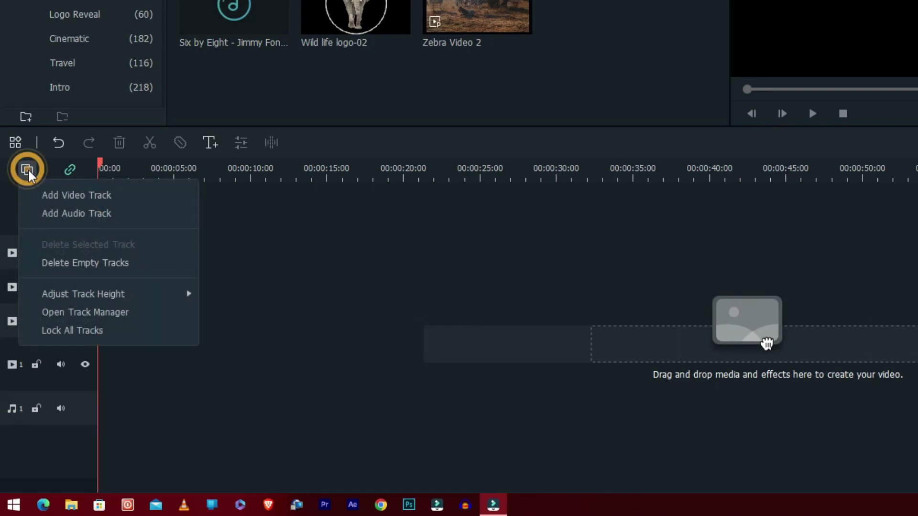
pyautogui.click(117, 219)
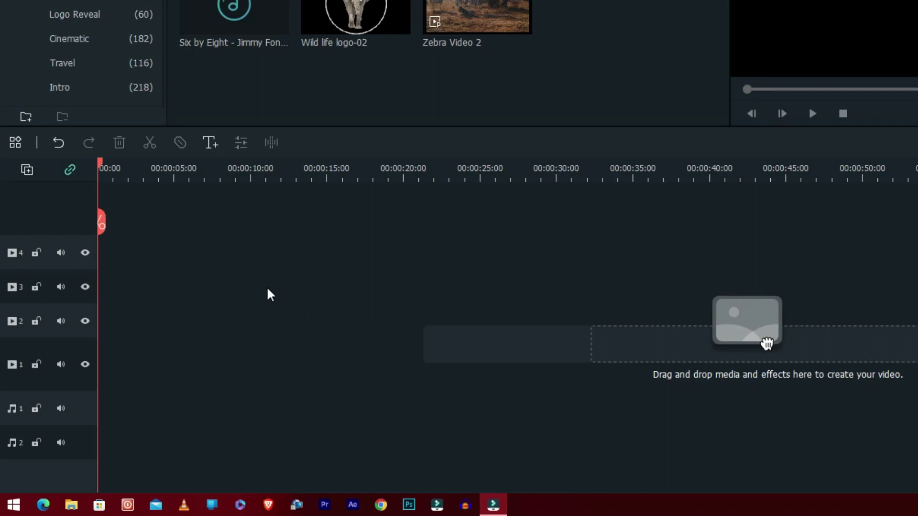
# Delete all the empty extra video and audio tracks from the timeline
pyautogui.click(26, 169)
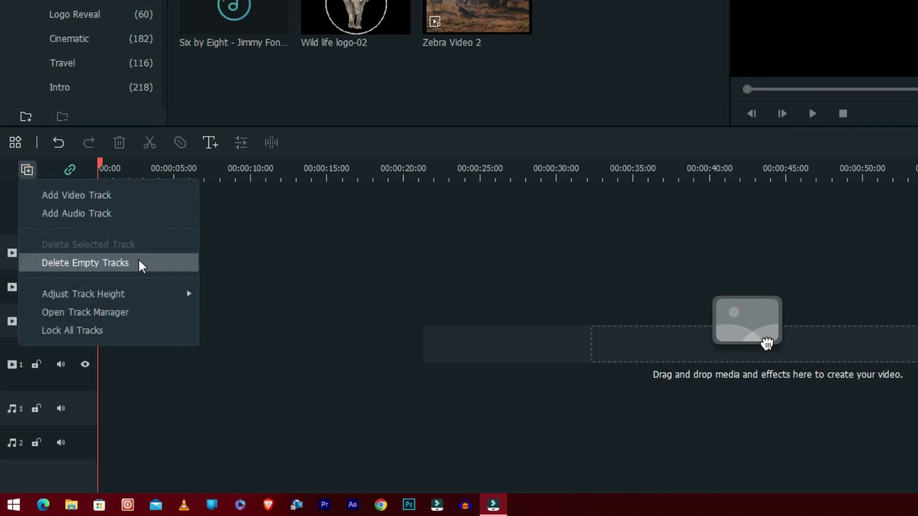
pyautogui.click(105, 261)
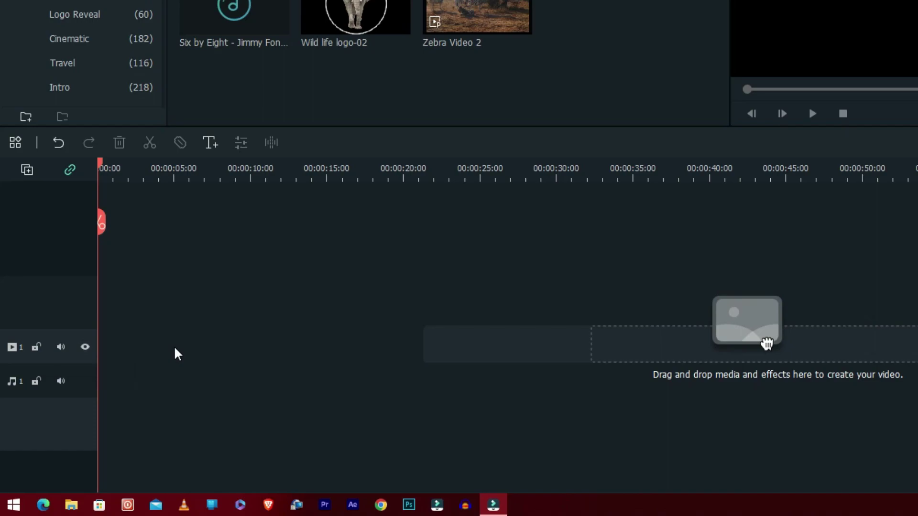
# Set the timeline's track height to Big
pyautogui.click(27, 170)
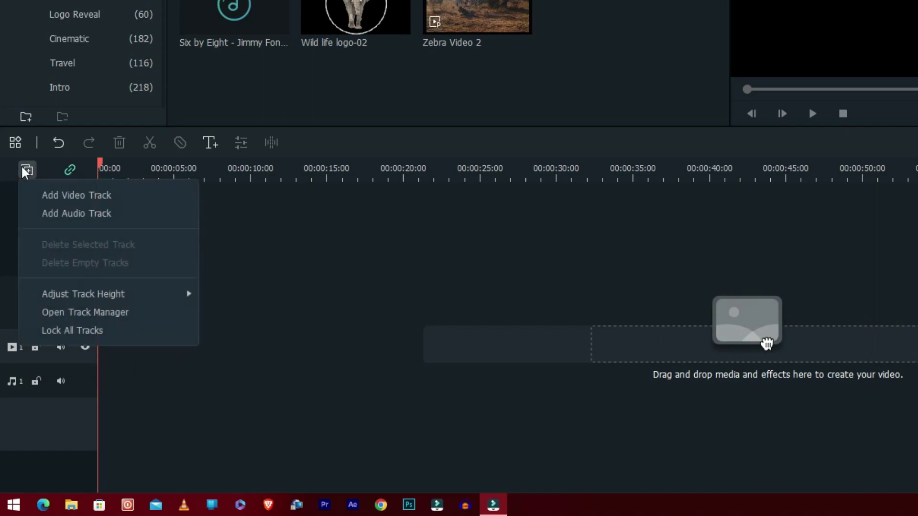
pyautogui.moveTo(94, 296)
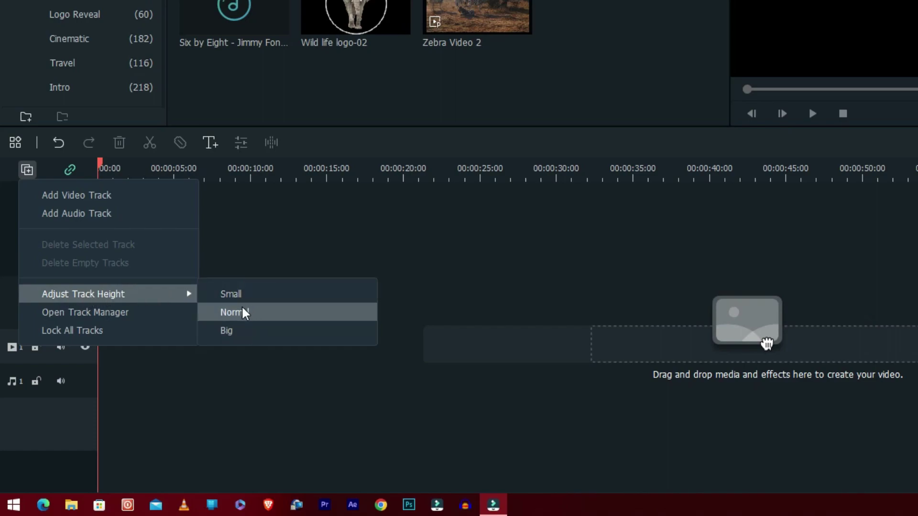
pyautogui.click(257, 334)
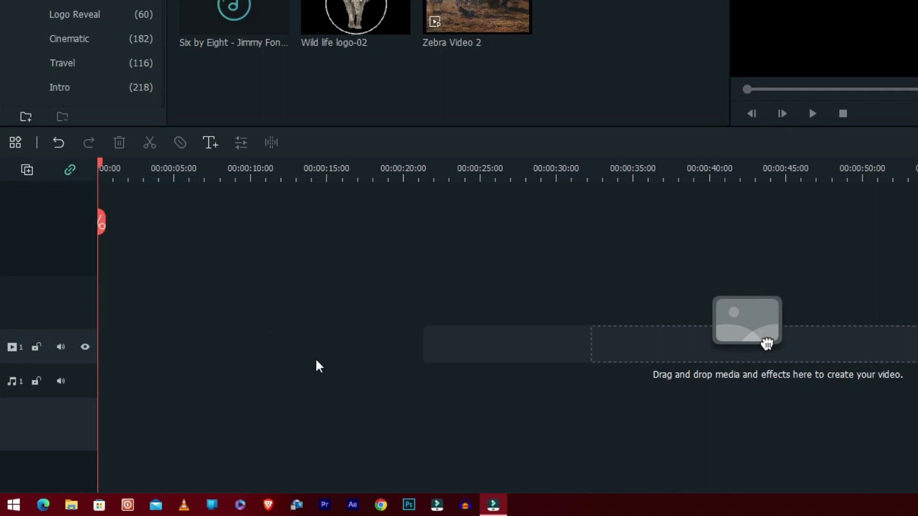
pyautogui.click(314, 356)
# Resize video track 1 by its borders, first much taller, then back down to a moderate height
pyautogui.moveTo(25, 329); pyautogui.dragTo(42, 219)
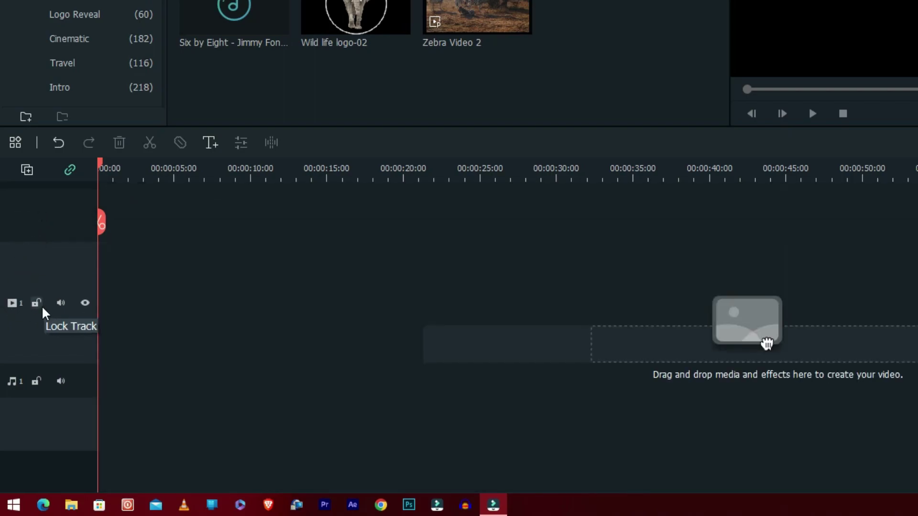
pyautogui.moveTo(45, 243); pyautogui.dragTo(53, 315)
pyautogui.moveTo(55, 364); pyautogui.dragTo(55, 344)
pyautogui.moveTo(55, 301); pyautogui.dragTo(56, 297)
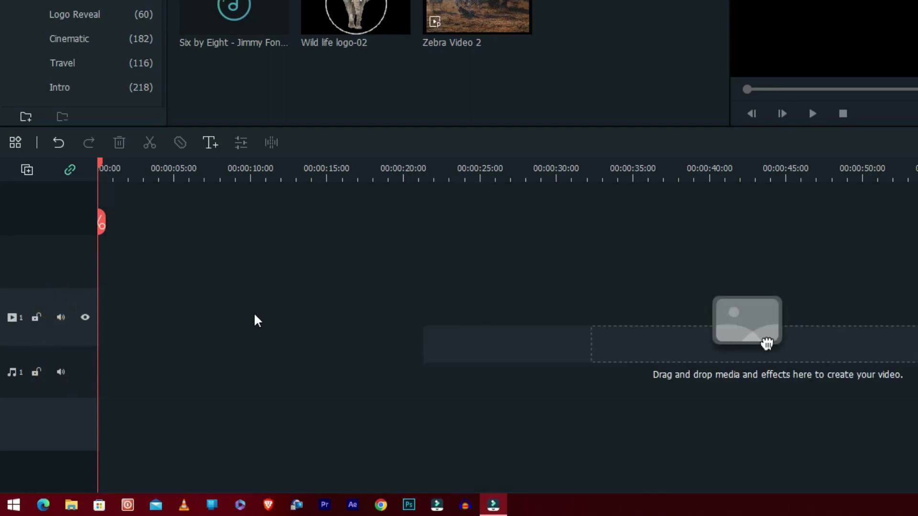
# Open the Track Manager and set it to add 2 video tracks and 2 audio tracks
pyautogui.click(25, 170)
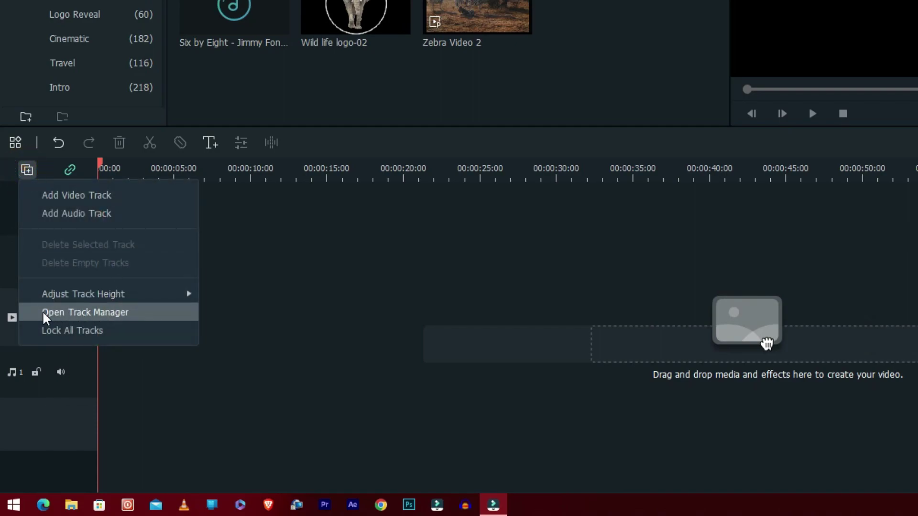
pyautogui.click(115, 313)
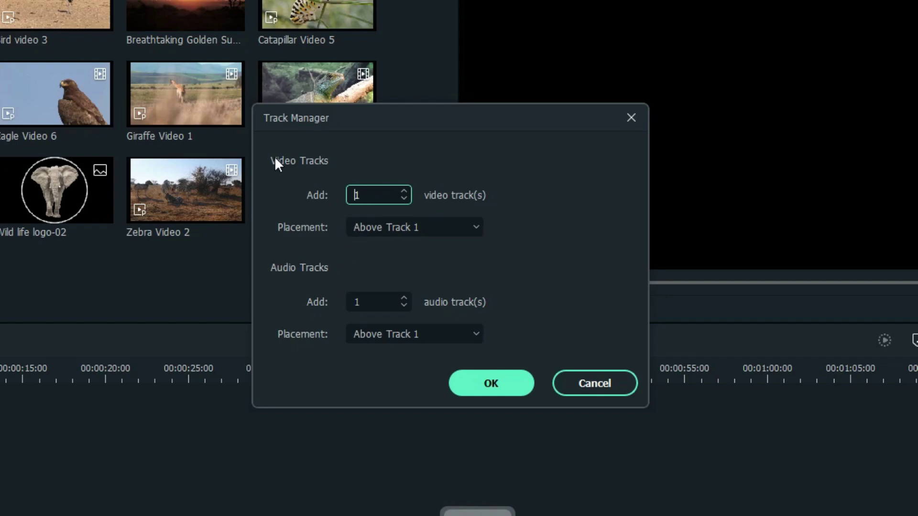
pyautogui.doubleClick(362, 193)
pyautogui.write('2')
pyautogui.doubleClick(370, 302)
pyautogui.write('2')
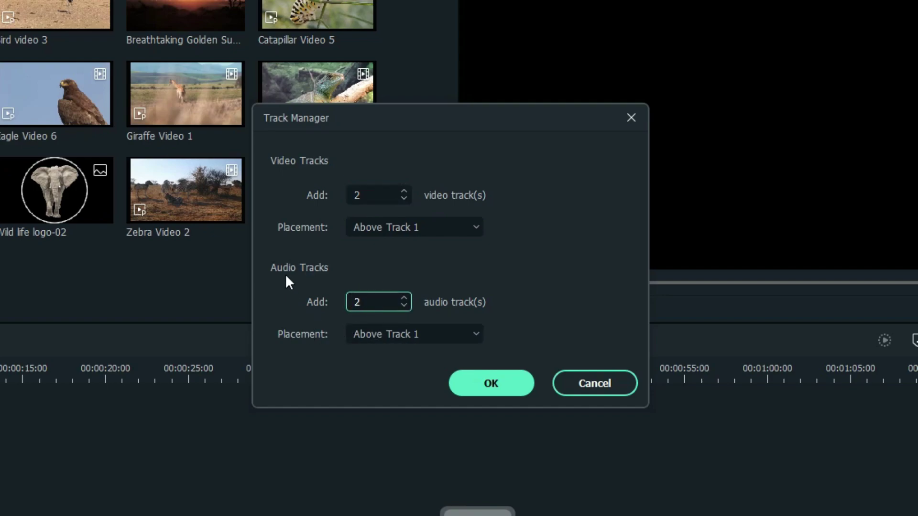
pyautogui.click(272, 268)
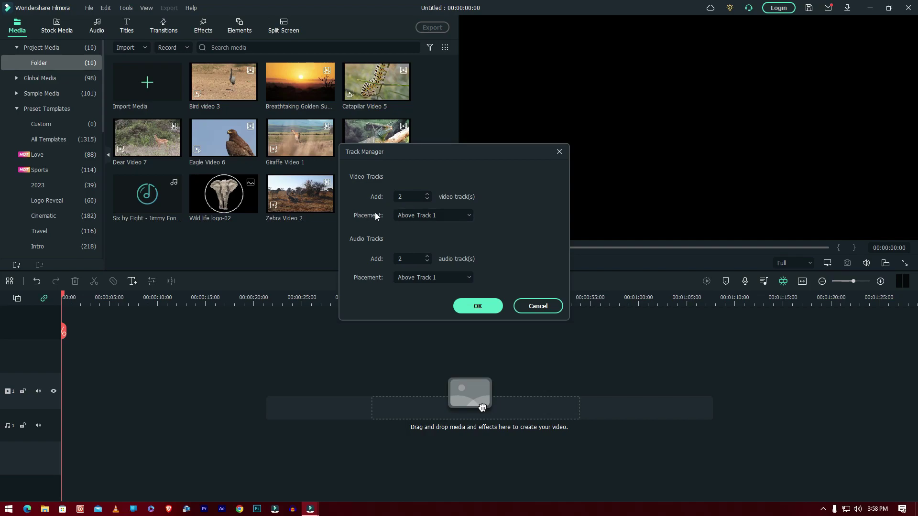
# Keep the placement of both the video and audio tracks at Above Track 1 and create the tracks
pyautogui.click(423, 214)
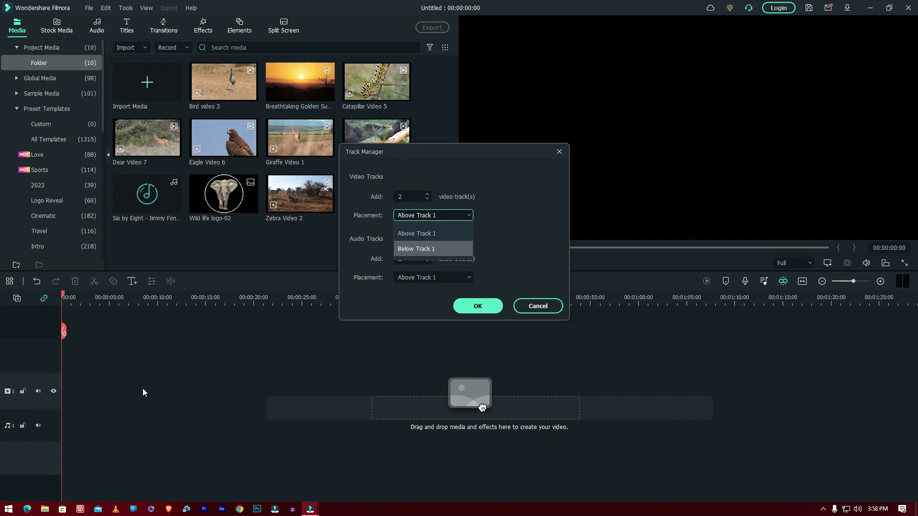
pyautogui.click(445, 233)
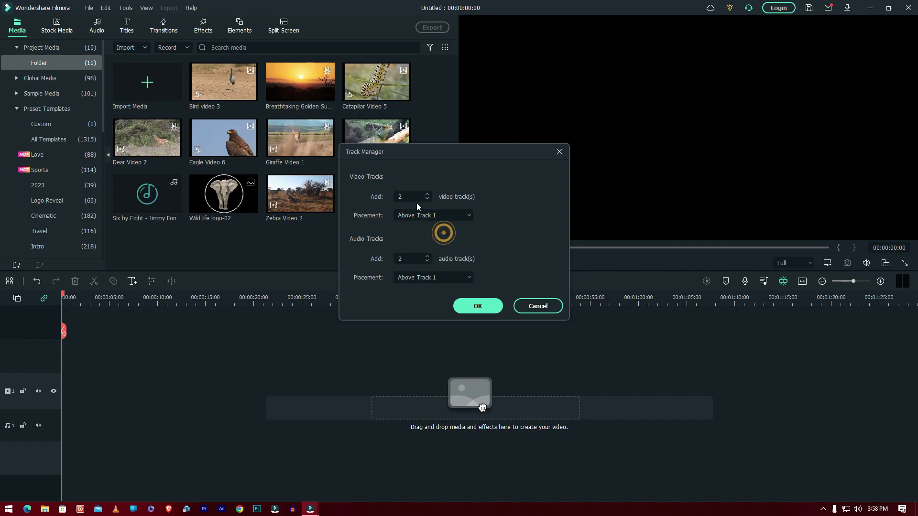
pyautogui.click(432, 278)
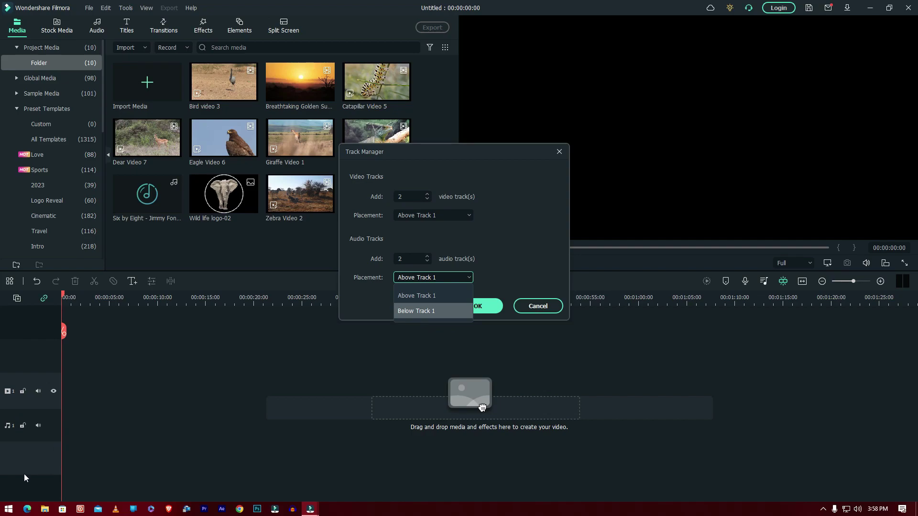
pyautogui.click(513, 229)
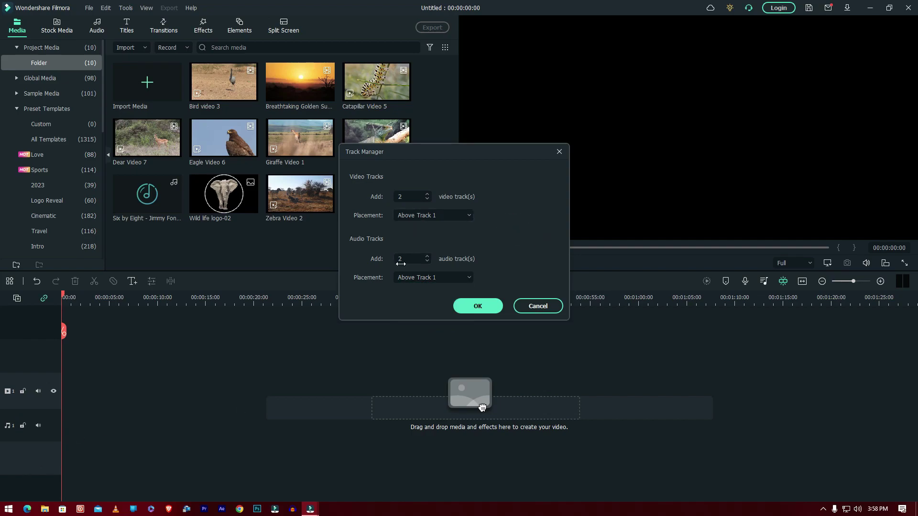
pyautogui.click(477, 306)
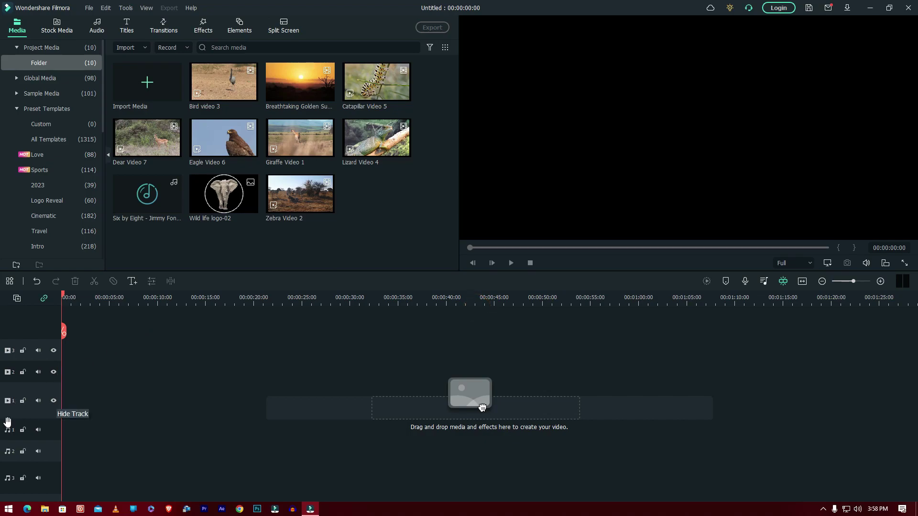
# Remove the added empty tracks so only one video and one audio track remain
pyautogui.scroll(-1, 25, 425)
pyautogui.scroll(1, 25, 424)
pyautogui.click(17, 299)
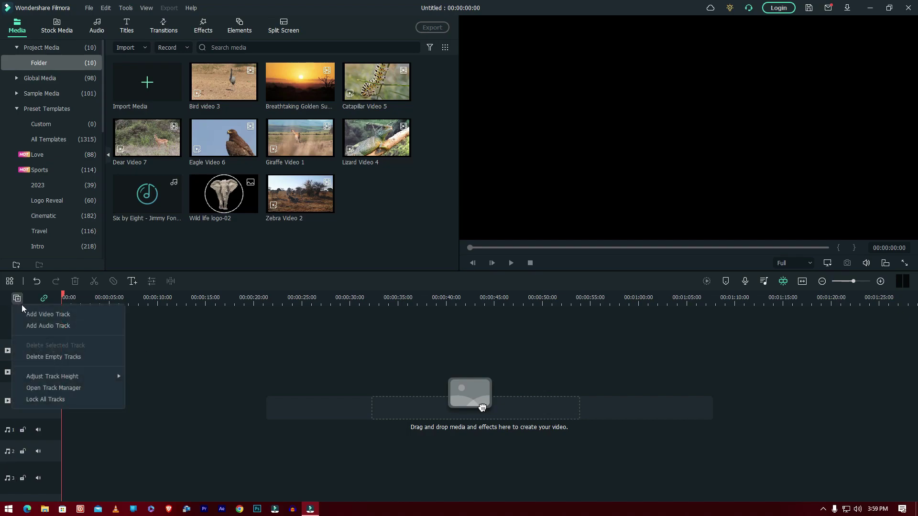
pyautogui.click(56, 358)
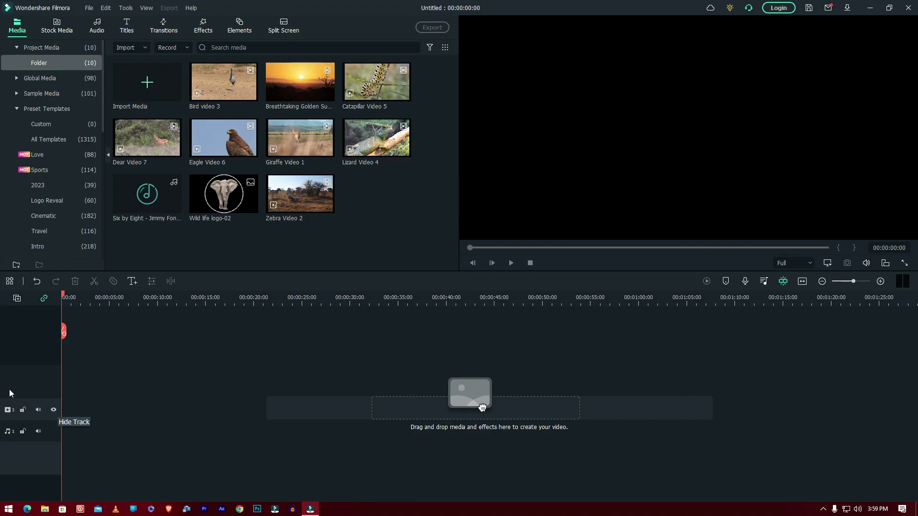
# Place Zebra Video 2 at the start of video track 1 and Lizard Video 4 directly after it on a new track above
pyautogui.moveTo(295, 194)
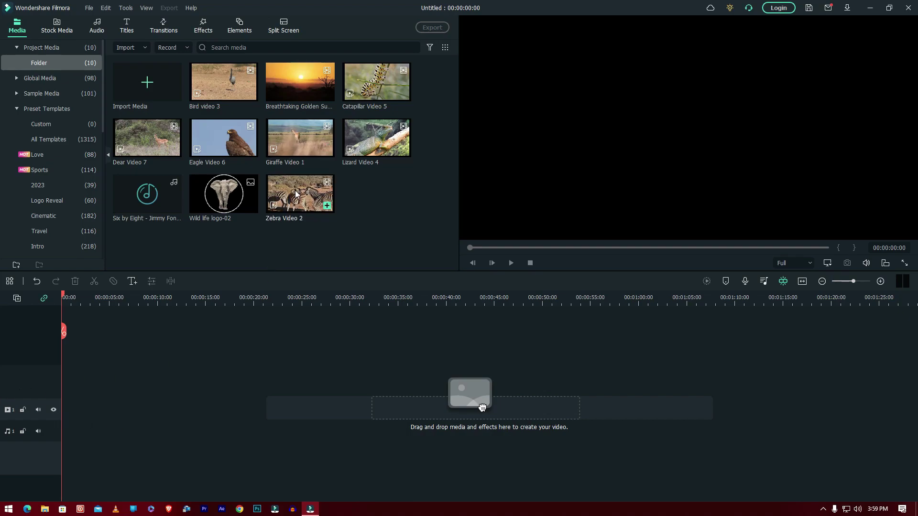
pyautogui.moveTo(482, 407); pyautogui.dragTo(64, 406)
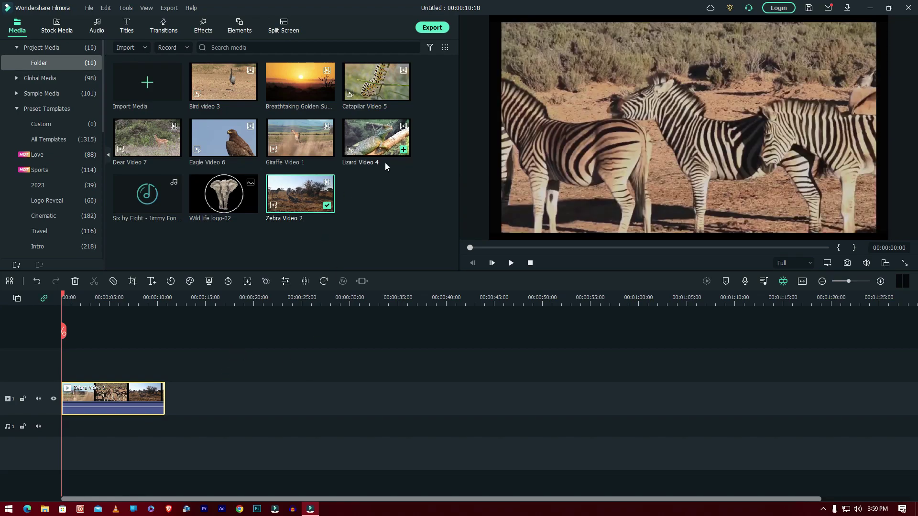
pyautogui.moveTo(385, 163); pyautogui.dragTo(166, 371)
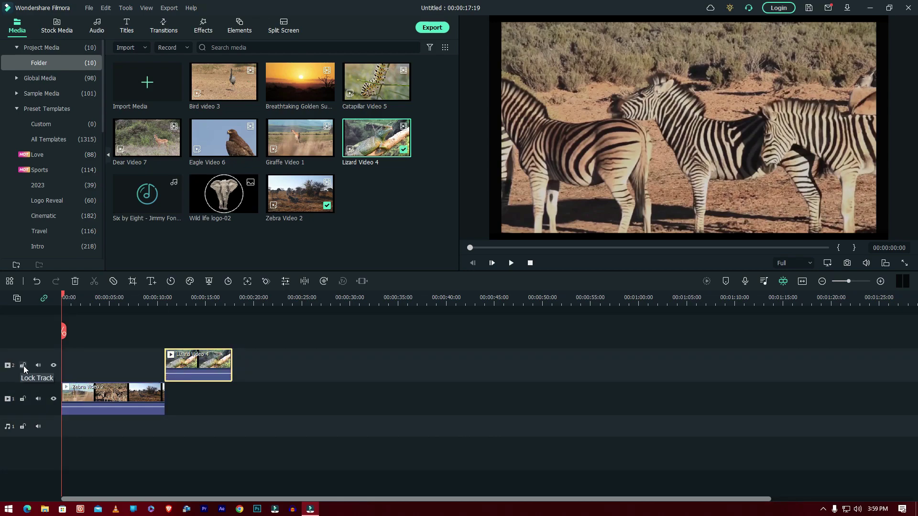
# Add Giraffe Video 1 and Wild life logo-02 on new video tracks 3 and 4, each starting where the previous clip ends
pyautogui.moveTo(299, 138); pyautogui.dragTo(234, 329)
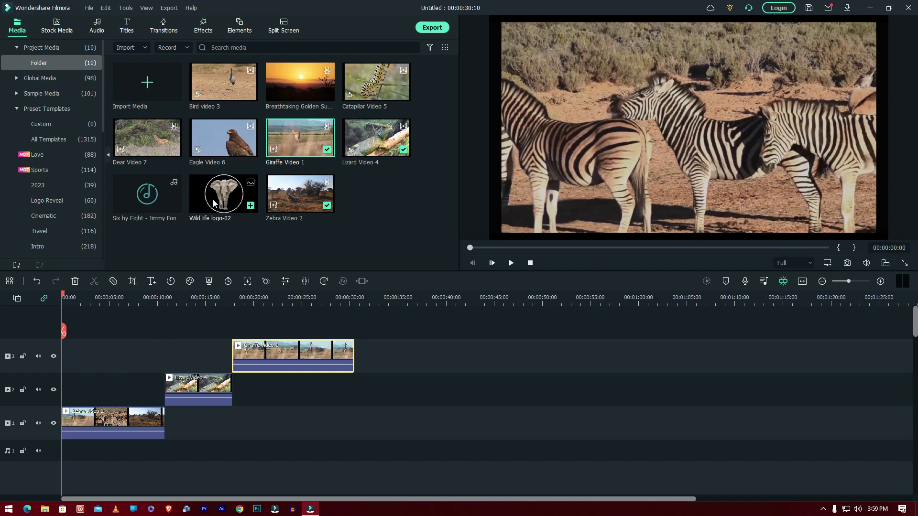
pyautogui.moveTo(214, 202); pyautogui.dragTo(359, 328)
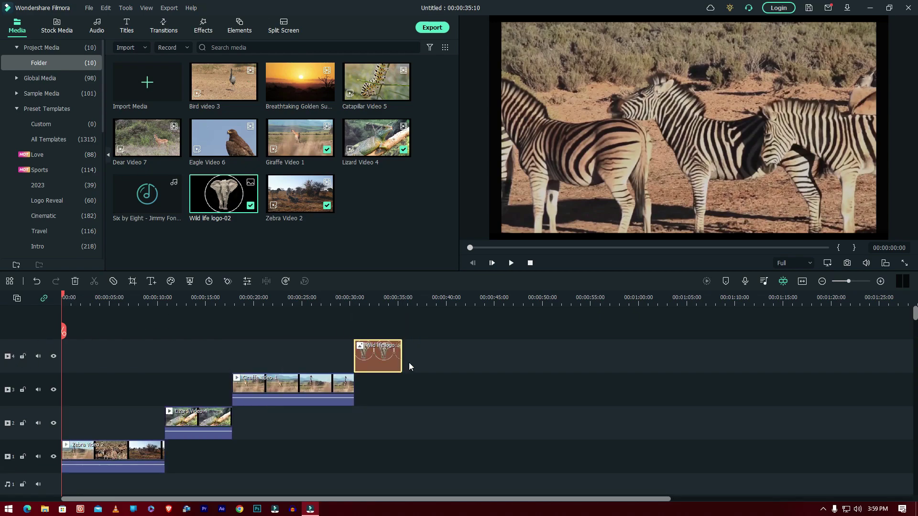
# Place the Six by Eight music at the start of audio track 1 and again on a new audio track 2, starting about 3.5 seconds in
pyautogui.scroll(-2, 191, 361)
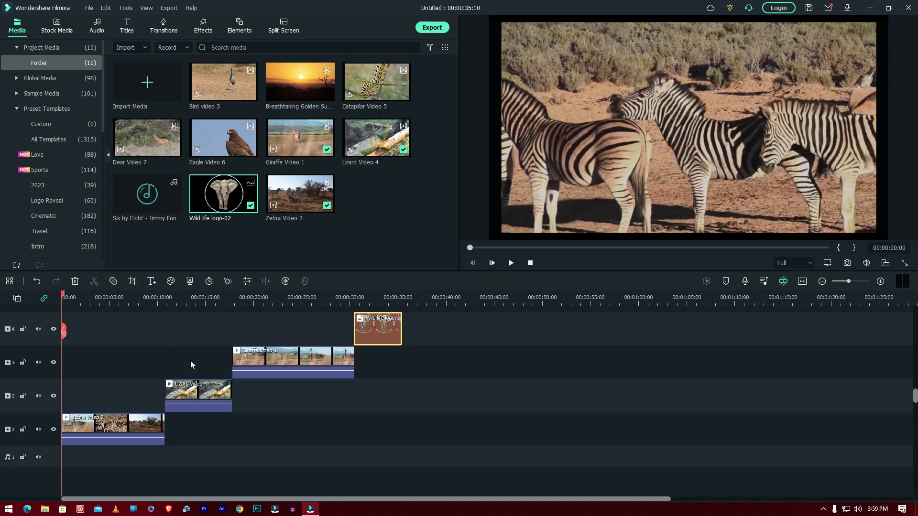
pyautogui.scroll(2, 191, 360)
pyautogui.scroll(-2, 242, 348)
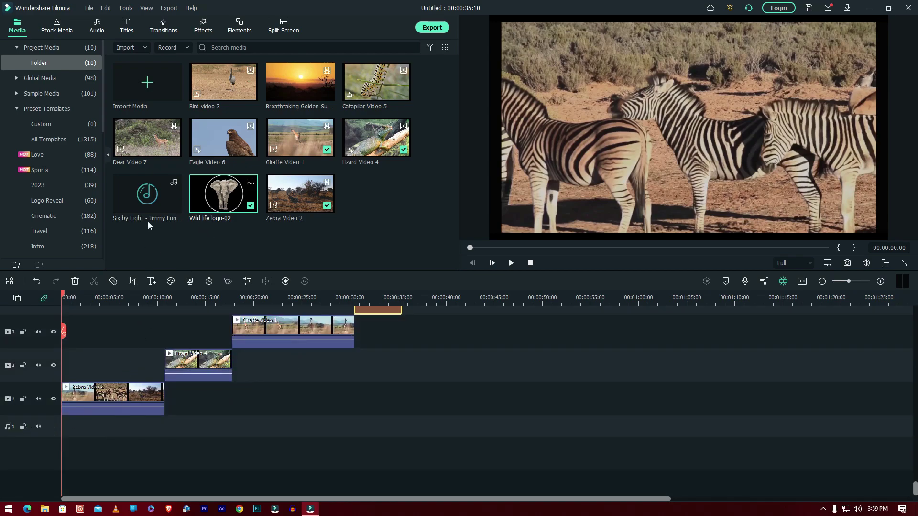
pyautogui.moveTo(147, 210); pyautogui.dragTo(68, 421)
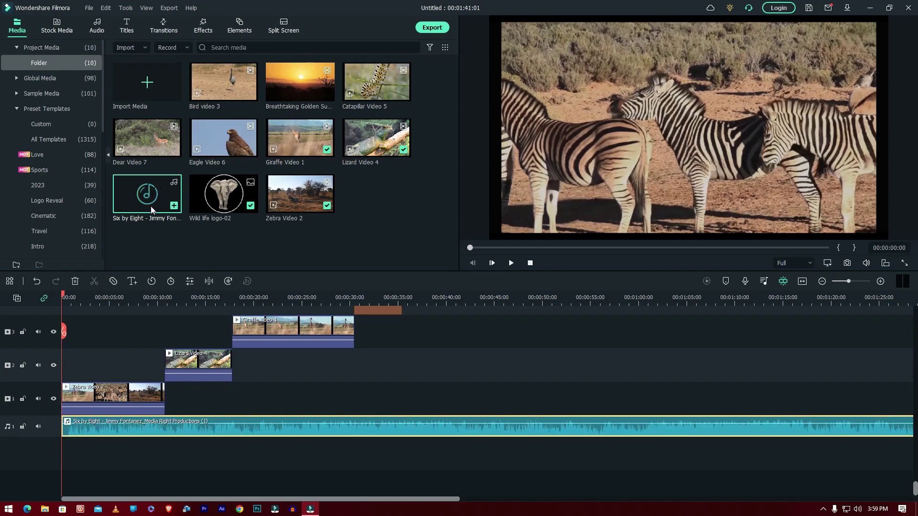
pyautogui.moveTo(148, 310); pyautogui.dragTo(96, 457)
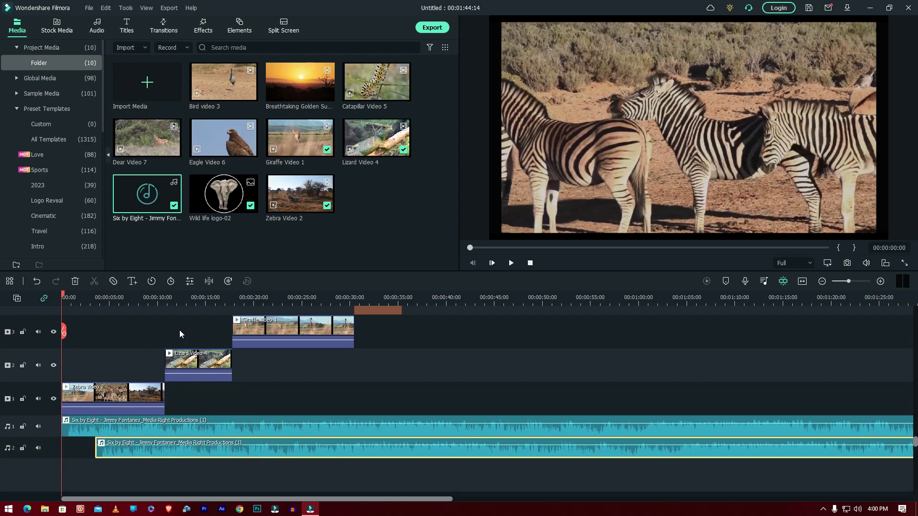
# Delete all clips from the timeline and remove the empty tracks
pyautogui.scroll(3, 474, 383)
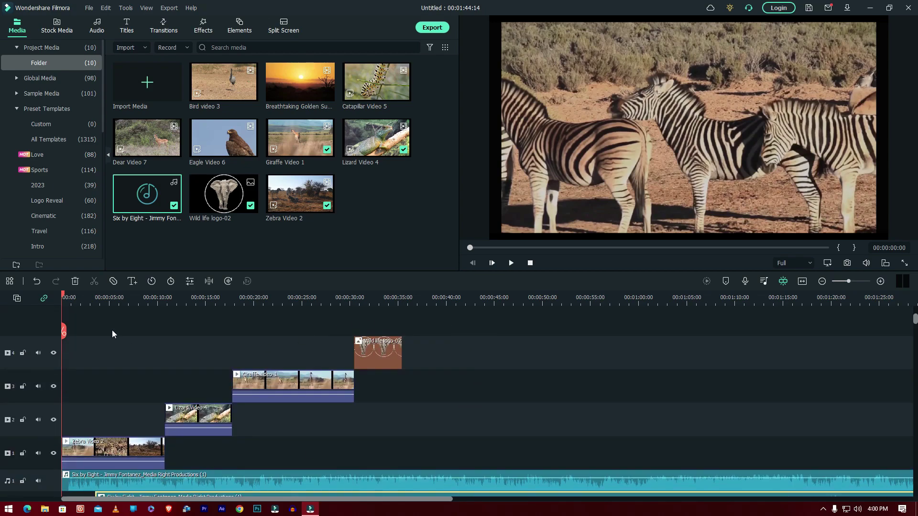
pyautogui.moveTo(112, 333); pyautogui.dragTo(484, 474)
pyautogui.press('Delete')
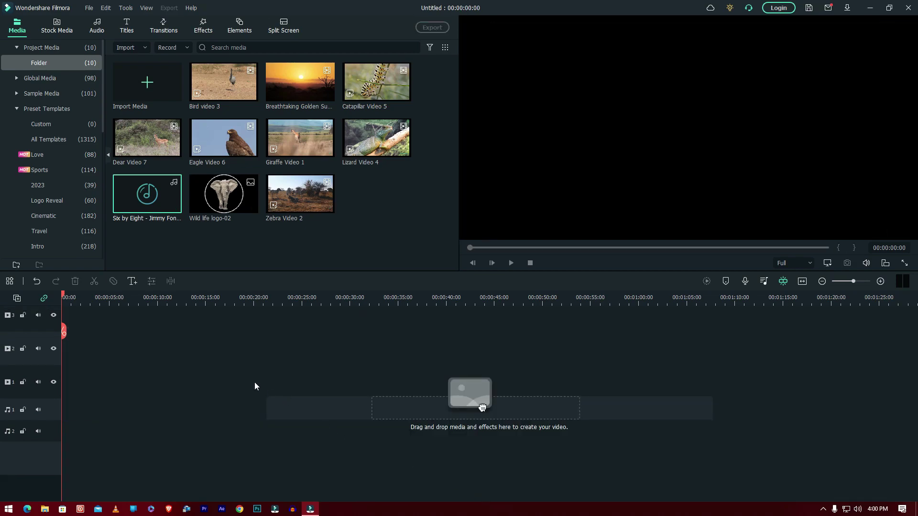
pyautogui.click(17, 298)
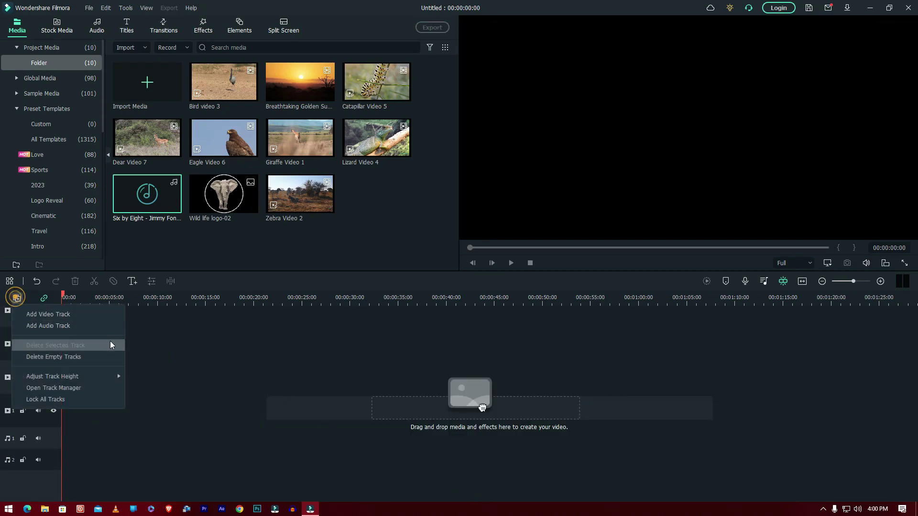
pyautogui.click(56, 357)
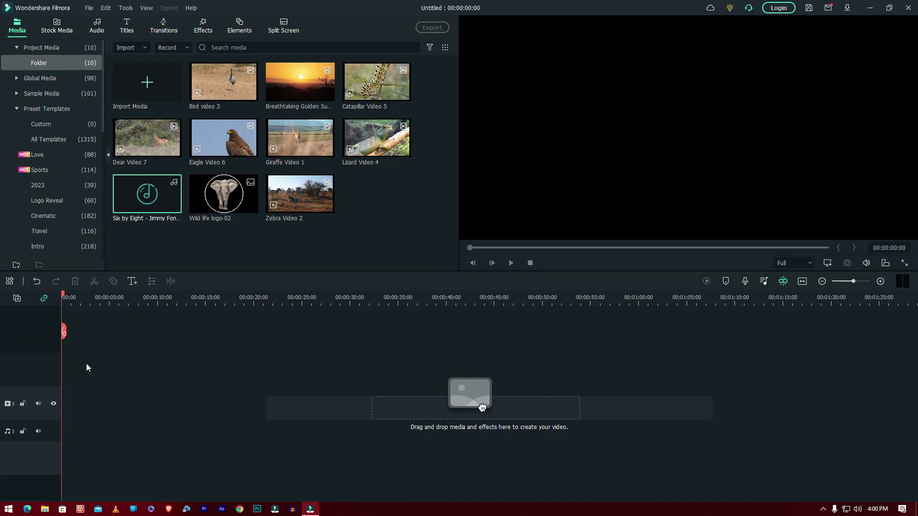
pyautogui.click(17, 297)
pyautogui.click(236, 366)
# Place Bird video 3, the golden sunrise clip and Catapillar Video 5 at the start of video track 1, and Dear Video 7 with Lizard Video 4 from about 39 seconds
pyautogui.moveTo(425, 76); pyautogui.dragTo(218, 82)
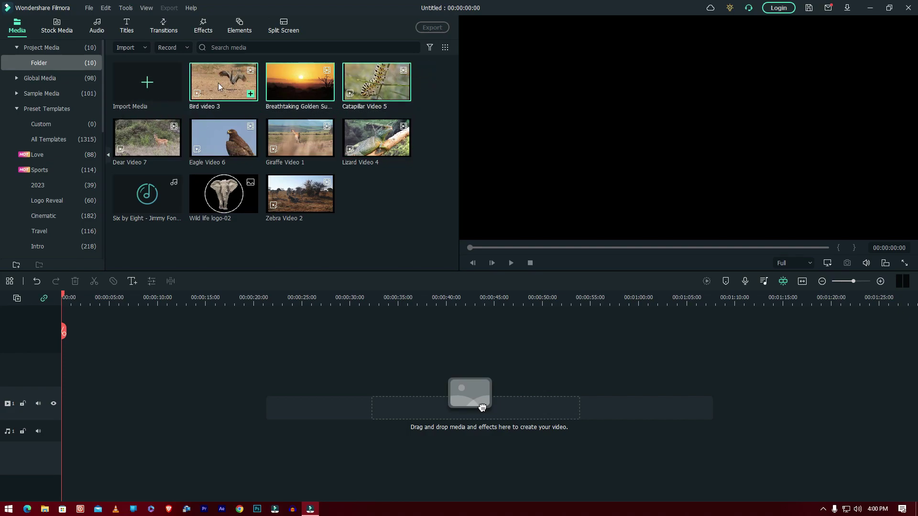
pyautogui.moveTo(481, 407); pyautogui.dragTo(70, 411)
pyautogui.moveTo(147, 137); pyautogui.dragTo(434, 401)
pyautogui.moveTo(376, 138); pyautogui.dragTo(514, 397)
# Add Eagle Video 6 at about 41 seconds and another Catapillar Video 5 at about 25 seconds on a new video track 2
pyautogui.moveTo(307, 140)
pyautogui.mouseDown()
pyautogui.moveTo(479, 300)
pyautogui.moveTo(456, 351)
pyautogui.moveTo(331, 142)
pyautogui.moveTo(317, 140)
pyautogui.mouseUp()
pyautogui.moveTo(209, 141); pyautogui.dragTo(455, 342)
pyautogui.moveTo(292, 196)
pyautogui.mouseDown()
pyautogui.moveTo(320, 310)
pyautogui.moveTo(310, 354)
pyautogui.moveTo(289, 189)
pyautogui.mouseUp()
pyautogui.moveTo(371, 92); pyautogui.dragTo(299, 362)
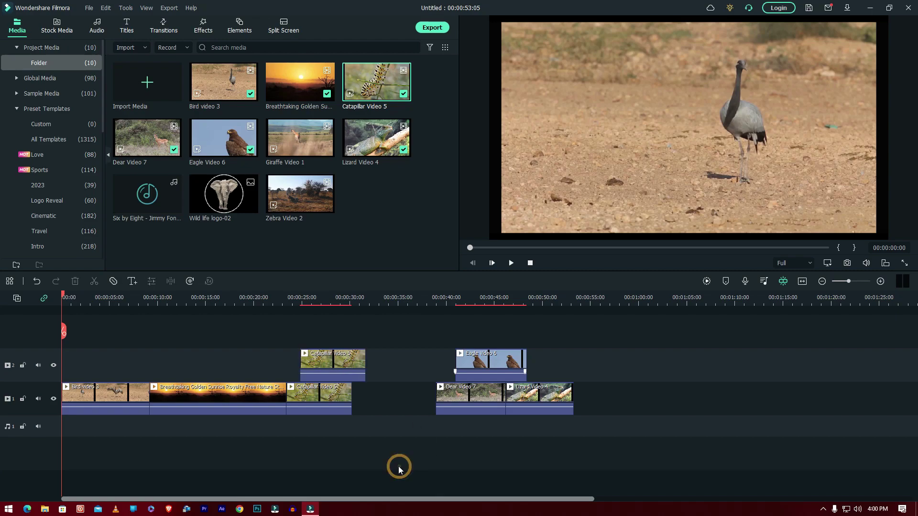
# Trim the start of the golden sunrise clip on video track 1, shortening it to about 7 seconds
pyautogui.click(202, 399)
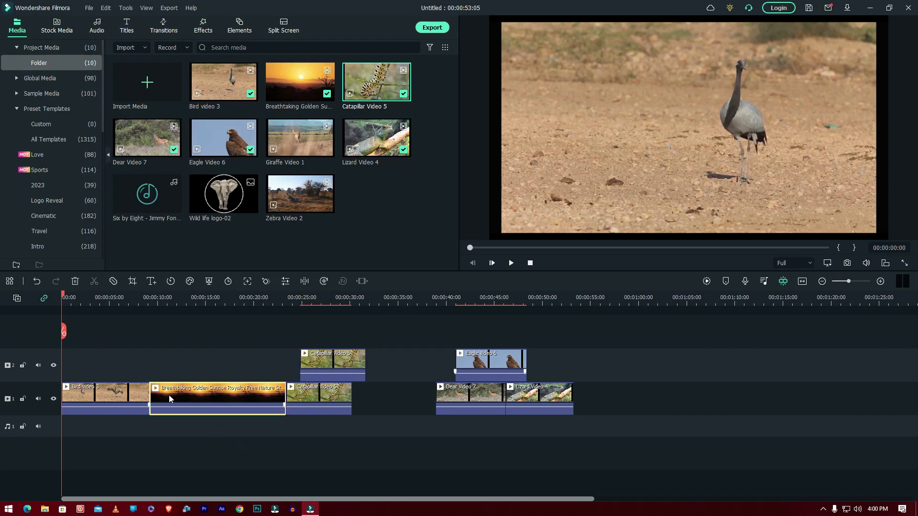
pyautogui.moveTo(150, 395); pyautogui.dragTo(213, 394)
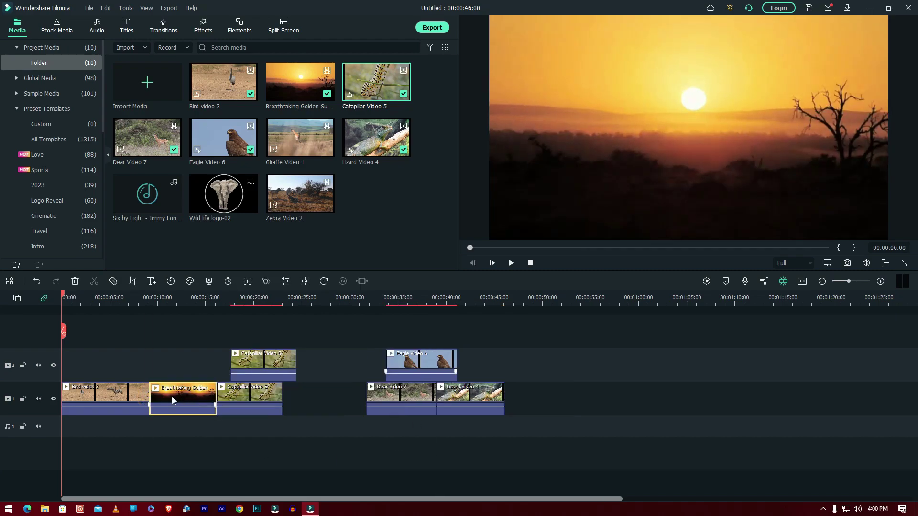
pyautogui.click(318, 461)
pyautogui.moveTo(274, 303); pyautogui.dragTo(321, 300)
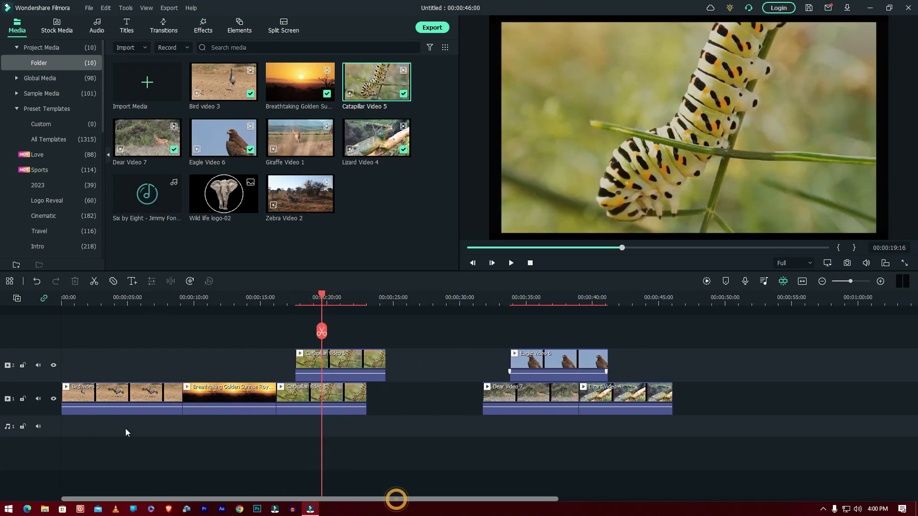
# Turn off auto ripple for the timeline and leave all clips deselected
pyautogui.click(44, 299)
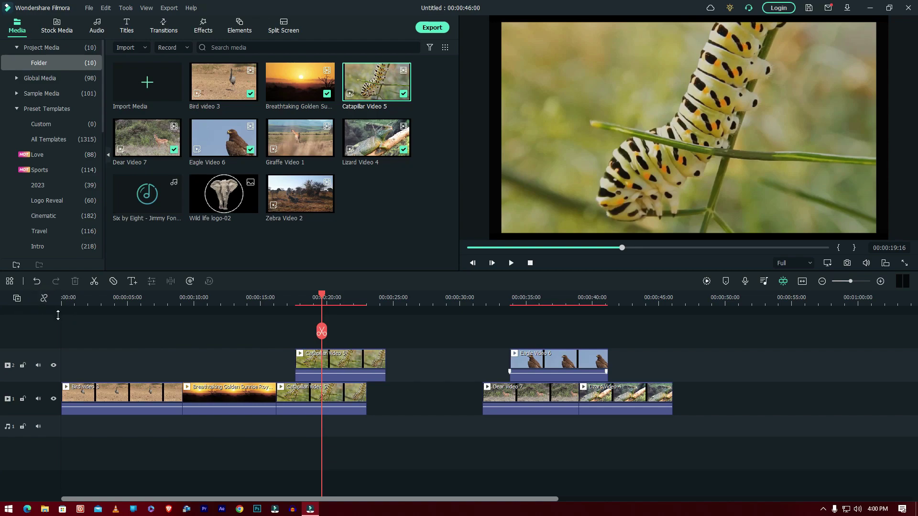
pyautogui.click(44, 299)
pyautogui.click(44, 299)
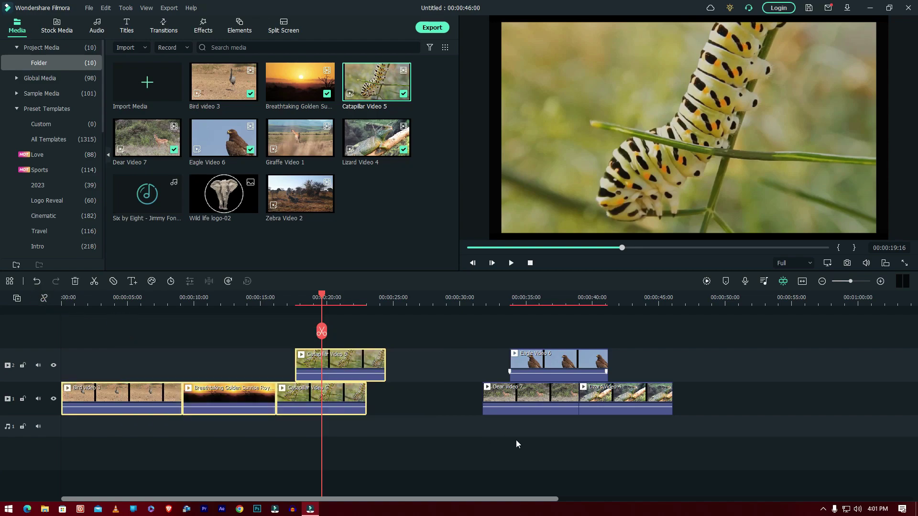
pyautogui.moveTo(506, 437); pyautogui.dragTo(658, 443)
pyautogui.moveTo(138, 332); pyautogui.dragTo(690, 435)
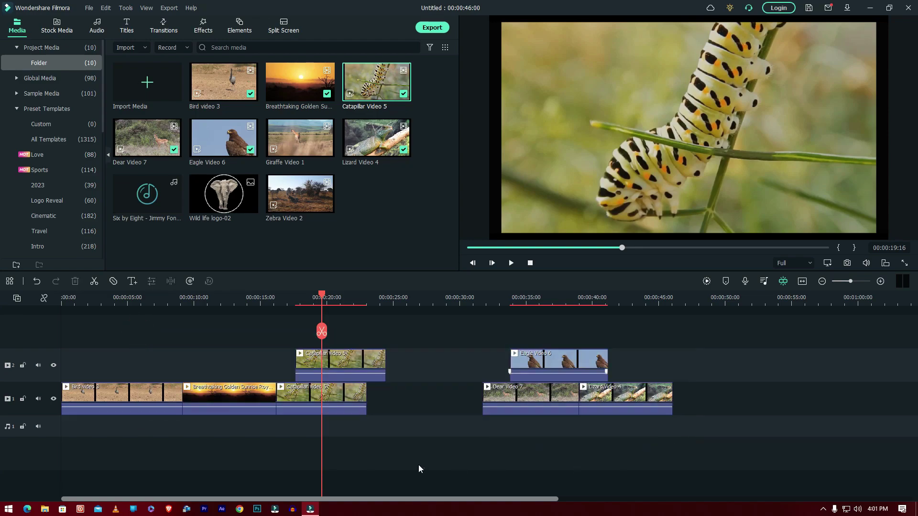
pyautogui.click(422, 466)
# Delete the golden sunrise clip from video track 1, leaving its gap in place
pyautogui.click(226, 397)
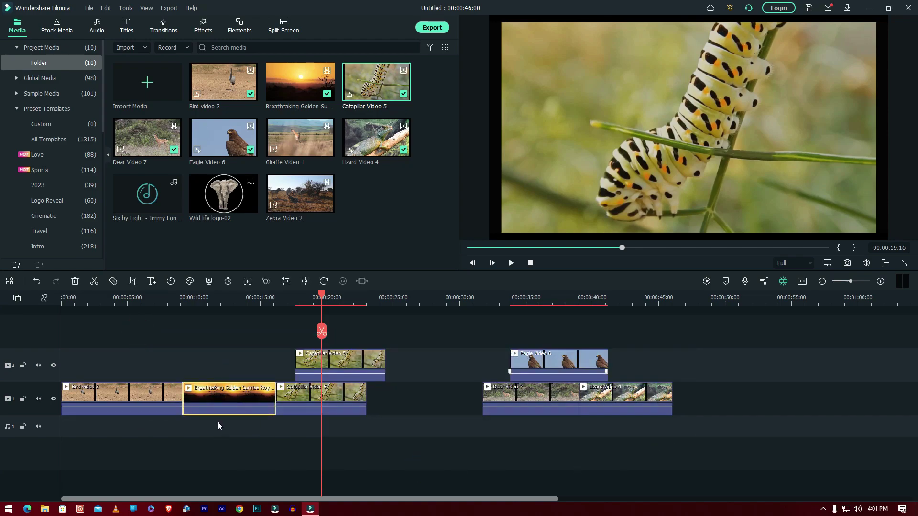
pyautogui.press('Delete')
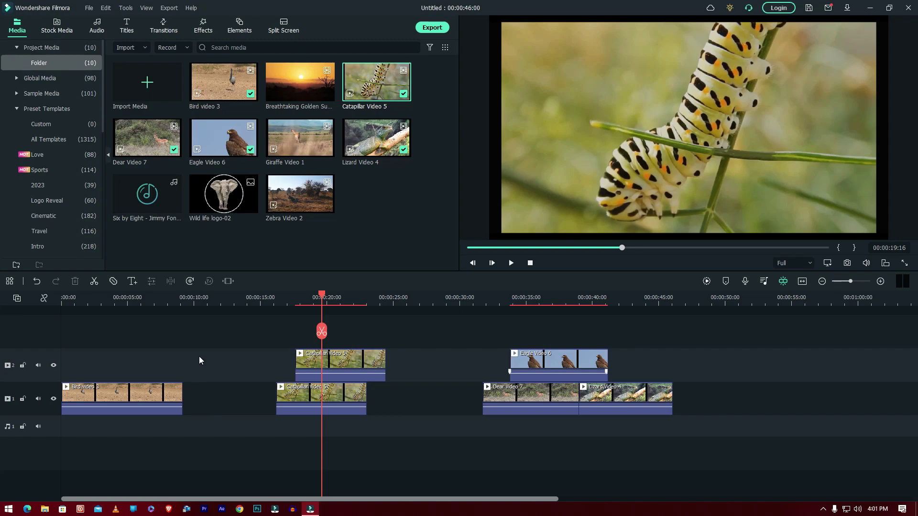
pyautogui.moveTo(199, 357); pyautogui.dragTo(257, 446)
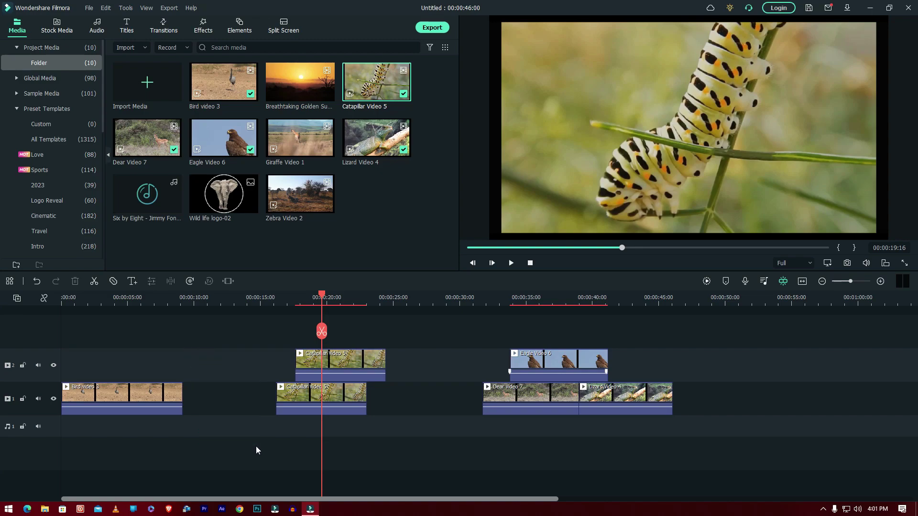
pyautogui.click(217, 397)
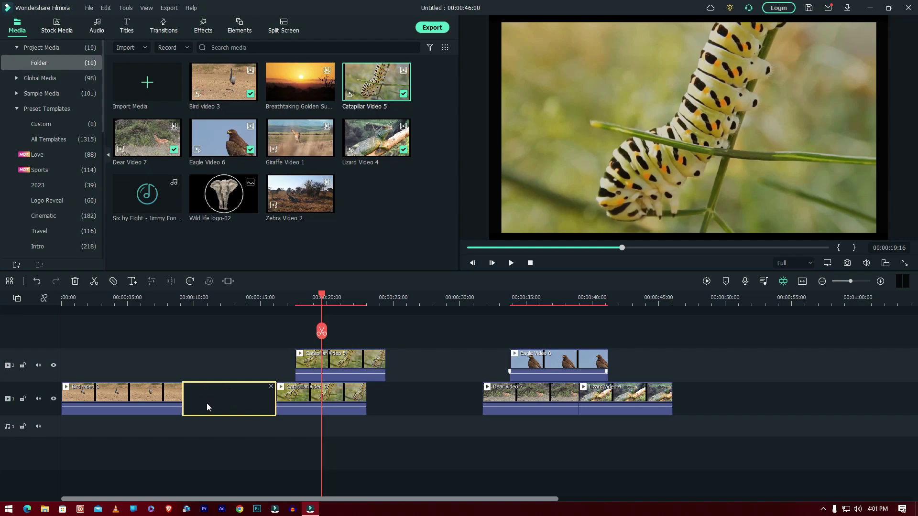
pyautogui.click(322, 462)
# Move all clips after the gap on both video tracks earlier together, so Catapillar Video 5 on track 1 starts where Bird video 3 ends
pyautogui.moveTo(268, 340); pyautogui.dragTo(629, 448)
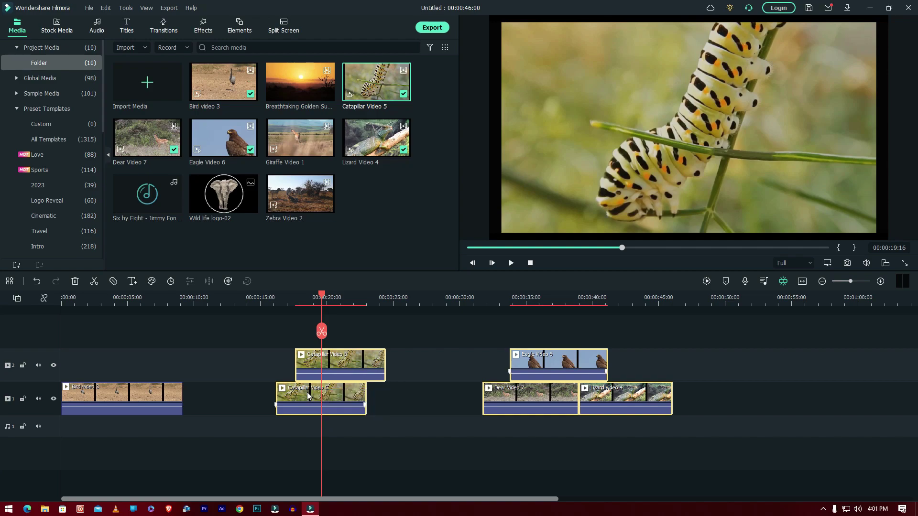
pyautogui.moveTo(306, 392); pyautogui.dragTo(205, 393)
pyautogui.click(220, 442)
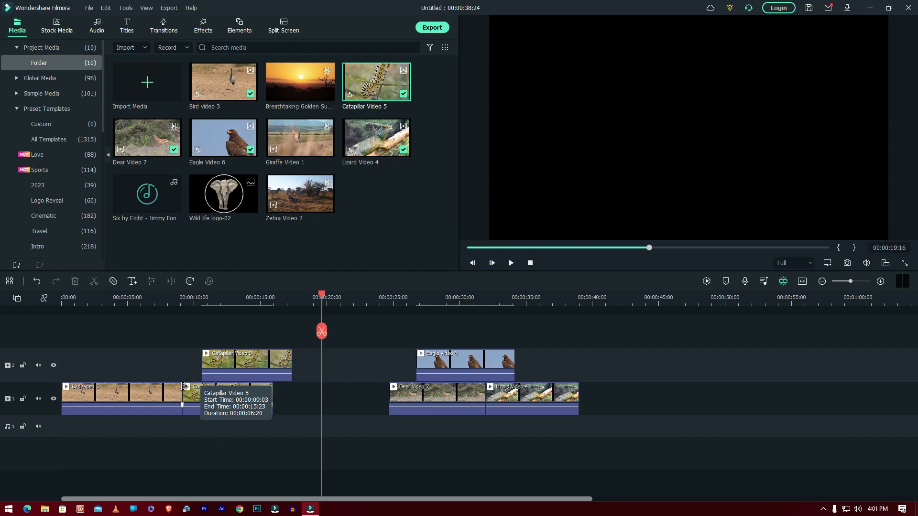
pyautogui.moveTo(183, 351); pyautogui.dragTo(566, 445)
pyautogui.click(272, 466)
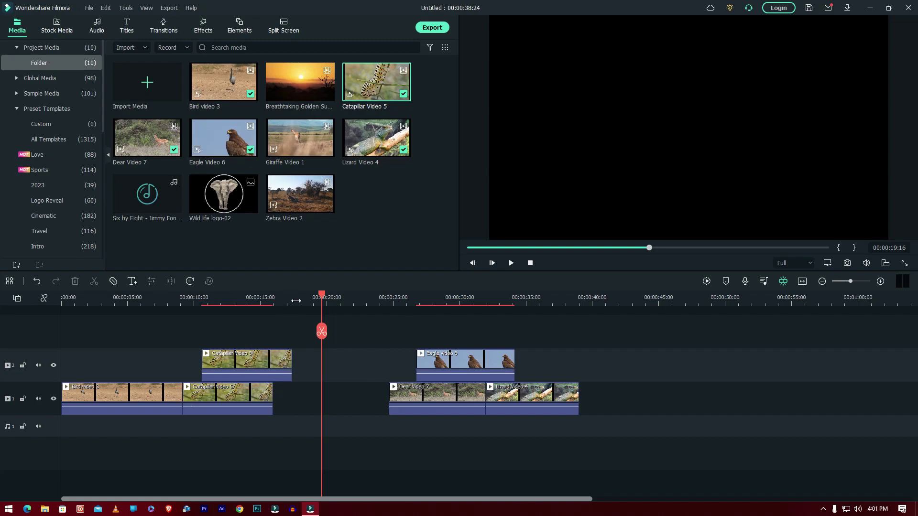
# Examine the spacing between the clips and how Dear Video 7 and Eagle Video 6 overlap on the two video tracks
pyautogui.moveTo(296, 301); pyautogui.dragTo(260, 300)
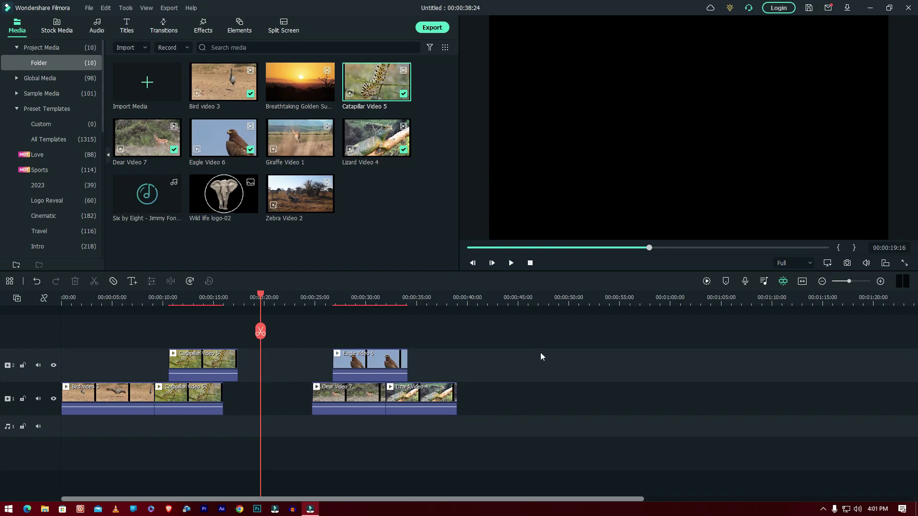
pyautogui.moveTo(350, 296); pyautogui.dragTo(421, 297)
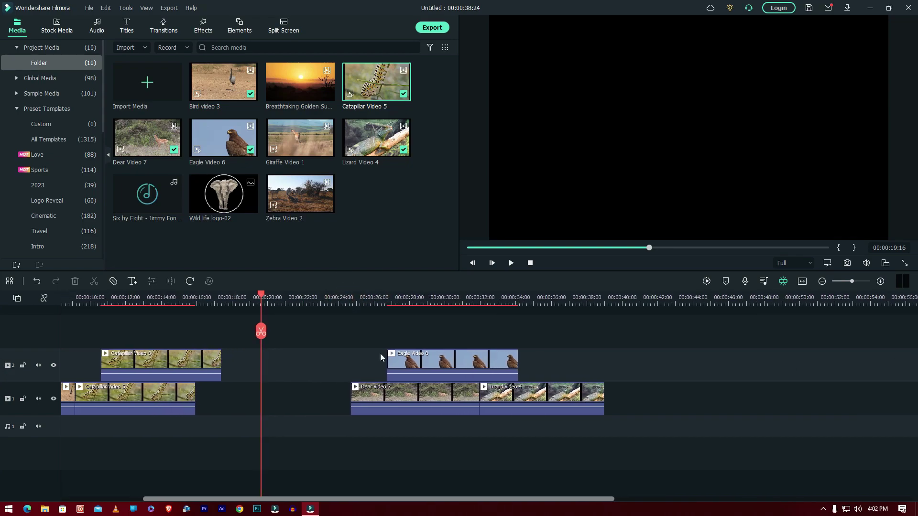
pyautogui.moveTo(315, 500); pyautogui.dragTo(210, 503)
pyautogui.click(292, 368)
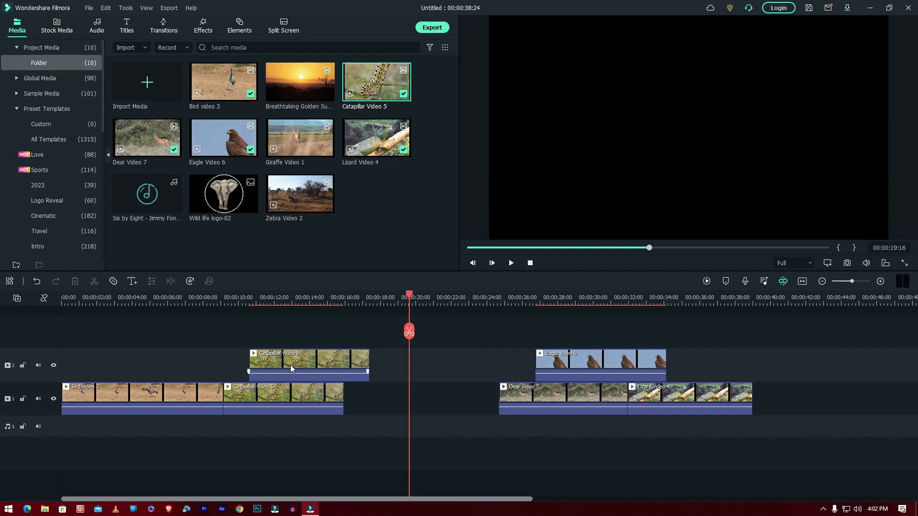
pyautogui.click(510, 375)
pyautogui.moveTo(459, 347); pyautogui.dragTo(570, 422)
pyautogui.moveTo(479, 315); pyautogui.dragTo(612, 417)
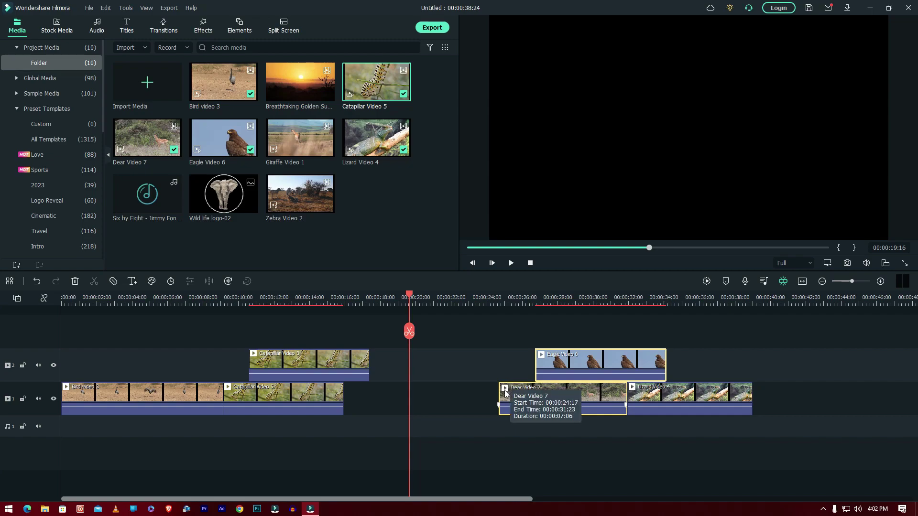
pyautogui.click(497, 362)
pyautogui.click(515, 394)
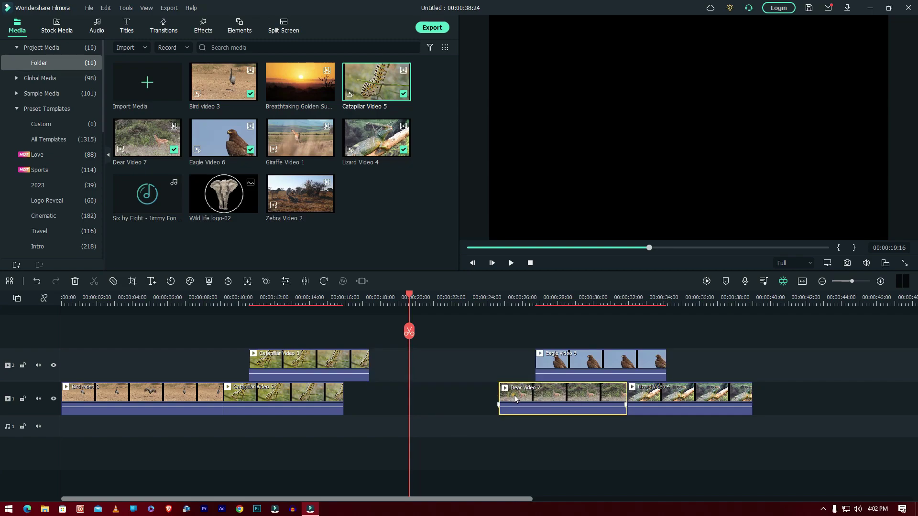
# Preview the overlap of Dear Video 7 and Eagle Video 6 by moving the playhead to where Eagle Video 6 starts
pyautogui.click(498, 297)
pyautogui.moveTo(499, 299); pyautogui.dragTo(541, 299)
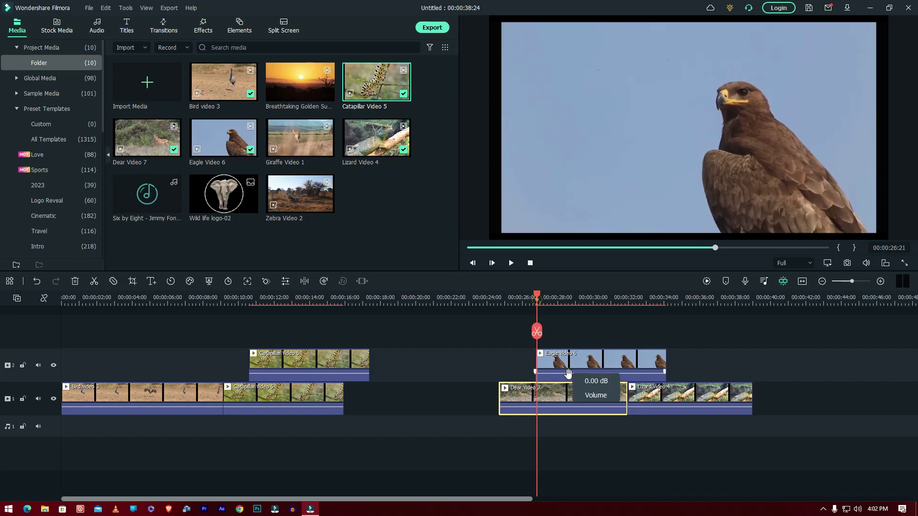
pyautogui.click(584, 356)
pyautogui.click(525, 453)
pyautogui.click(524, 453)
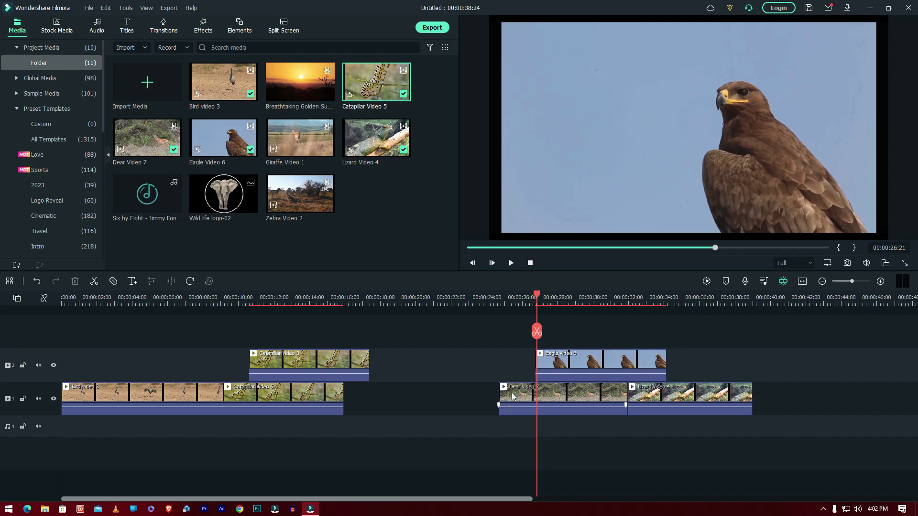
# Move Dear Video 7 earlier to end at the playhead and Eagle Video 6 to start at about 21 seconds, and undo both moves
pyautogui.moveTo(621, 405); pyautogui.dragTo(531, 405)
pyautogui.moveTo(559, 356); pyautogui.dragTo(462, 366)
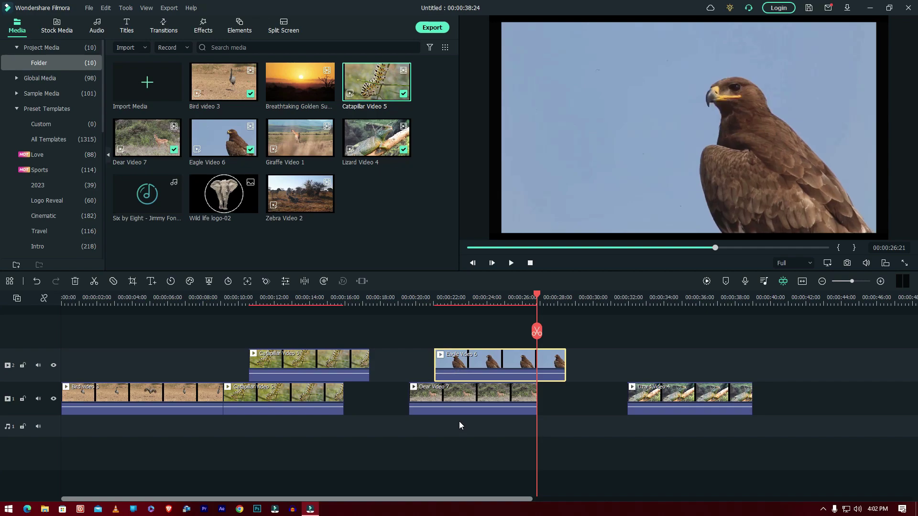
pyautogui.hotkey('ctrl', 'z')
pyautogui.hotkey('ctrl', 'z')
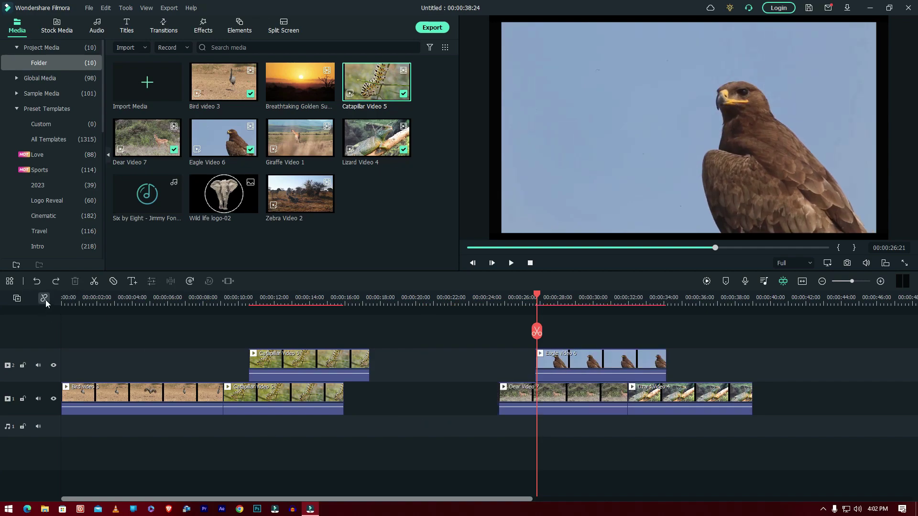
# Undo the joint move of the clips and the deletion of the golden sunrise clip
pyautogui.hotkey('ctrl', 'z')
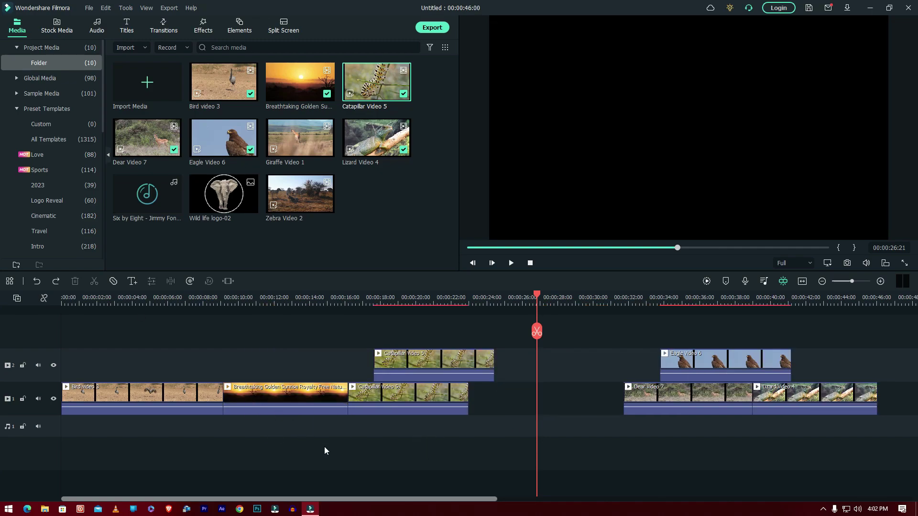
pyautogui.moveTo(271, 344); pyautogui.dragTo(317, 458)
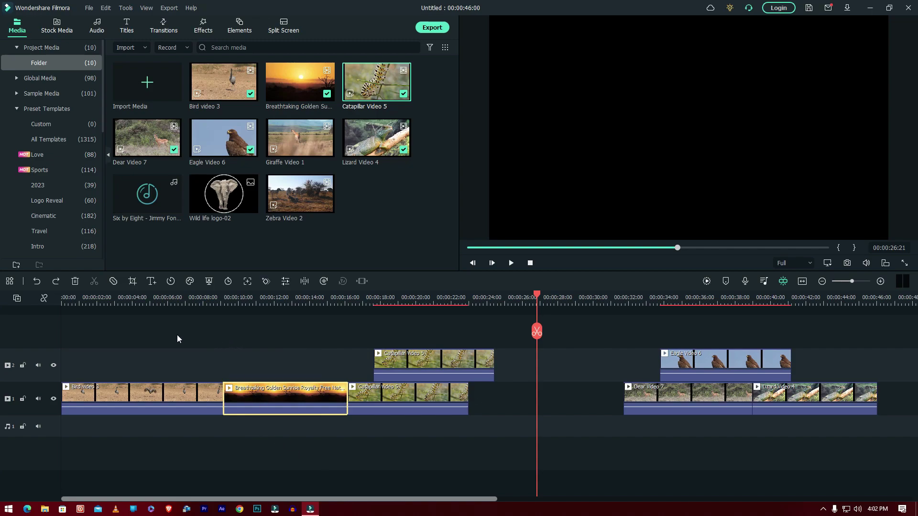
pyautogui.moveTo(169, 330); pyautogui.dragTo(845, 466)
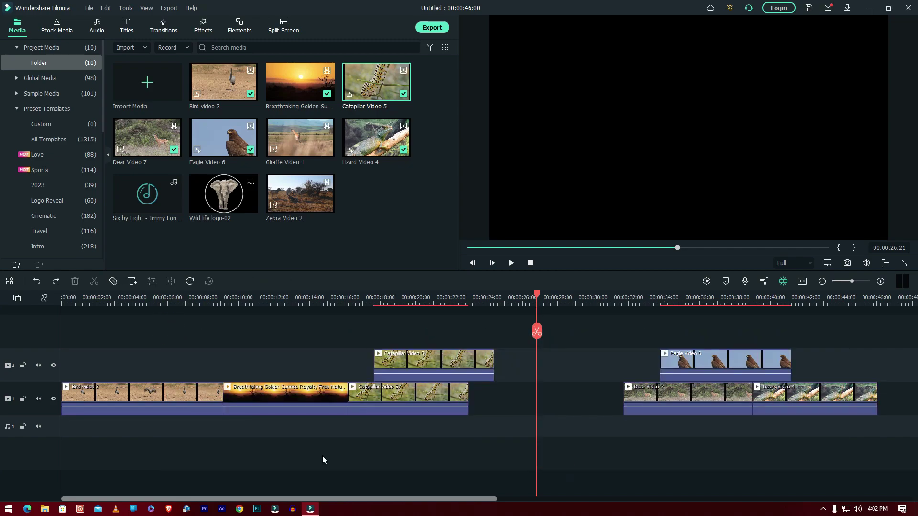
# Turn on auto ripple and delete the golden sunrise clip from the first video track
pyautogui.click(44, 299)
pyautogui.click(282, 395)
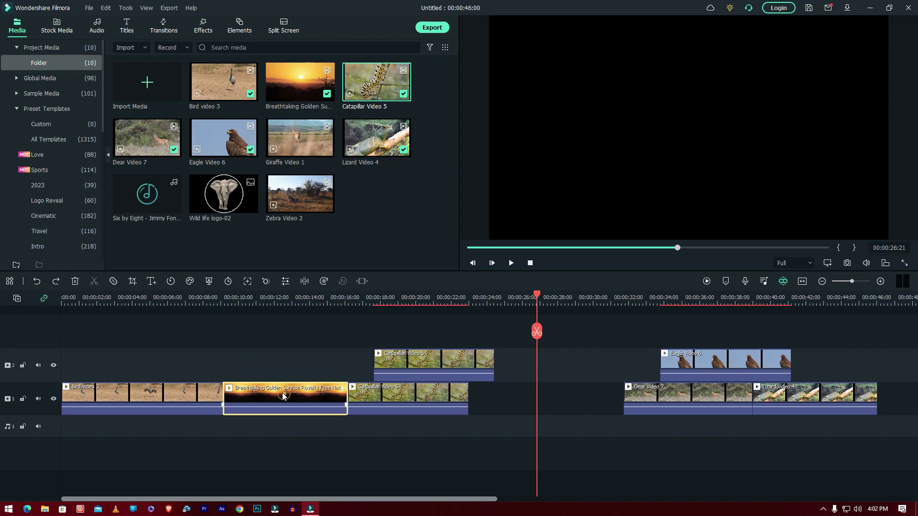
pyautogui.moveTo(127, 334); pyautogui.dragTo(735, 481)
pyautogui.click(328, 442)
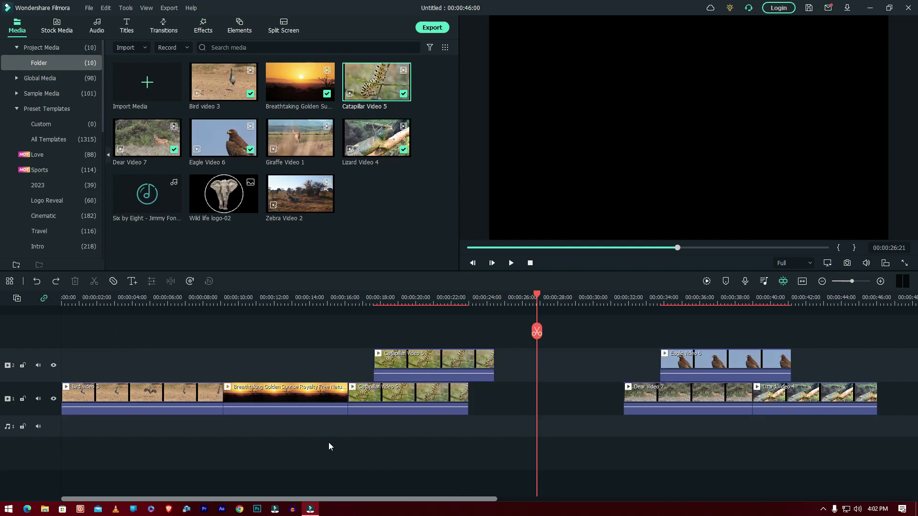
pyautogui.click(304, 396)
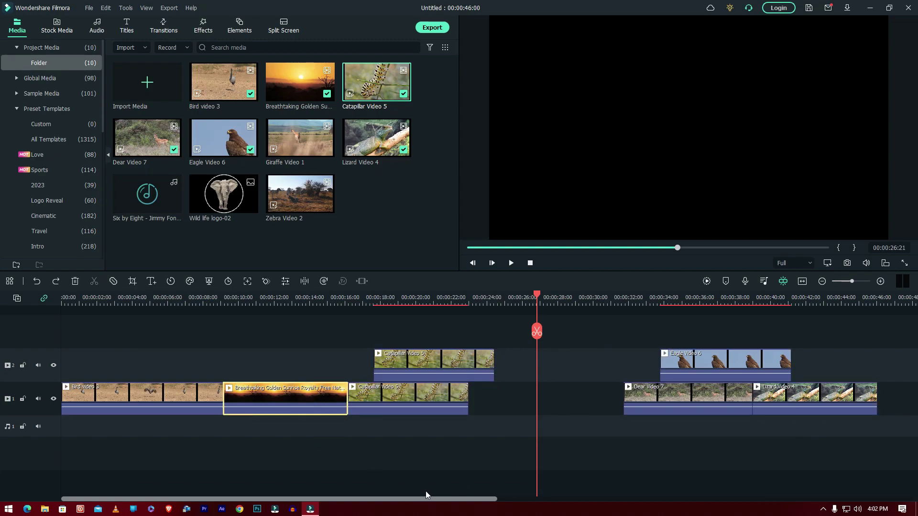
pyautogui.press('Delete')
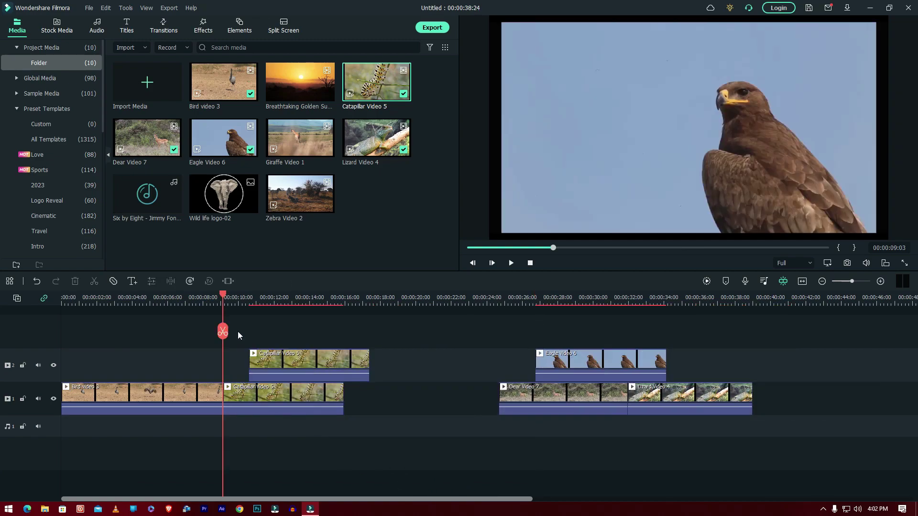
# Examine the clips following Bird video 3 by selecting them together on both video tracks, and clear the selection
pyautogui.moveTo(253, 329); pyautogui.dragTo(783, 447)
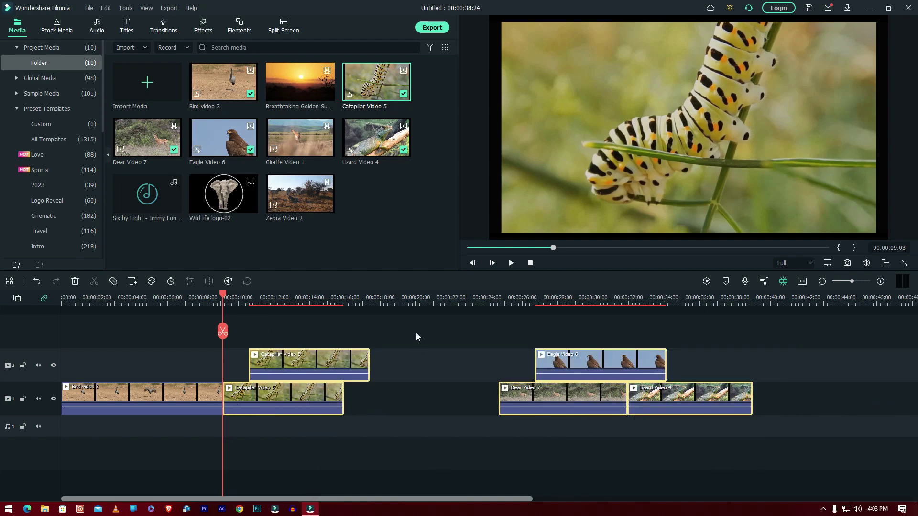
pyautogui.moveTo(422, 327); pyautogui.dragTo(446, 437)
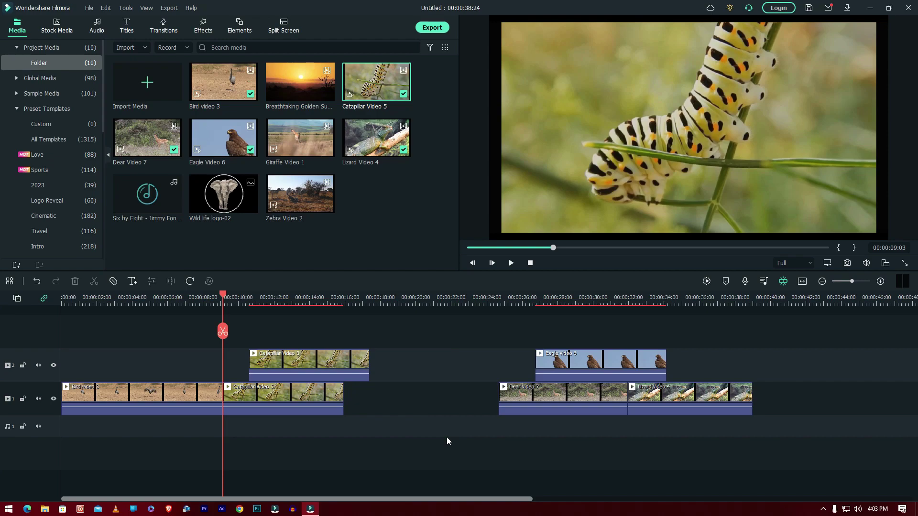
pyautogui.moveTo(240, 325); pyautogui.dragTo(780, 454)
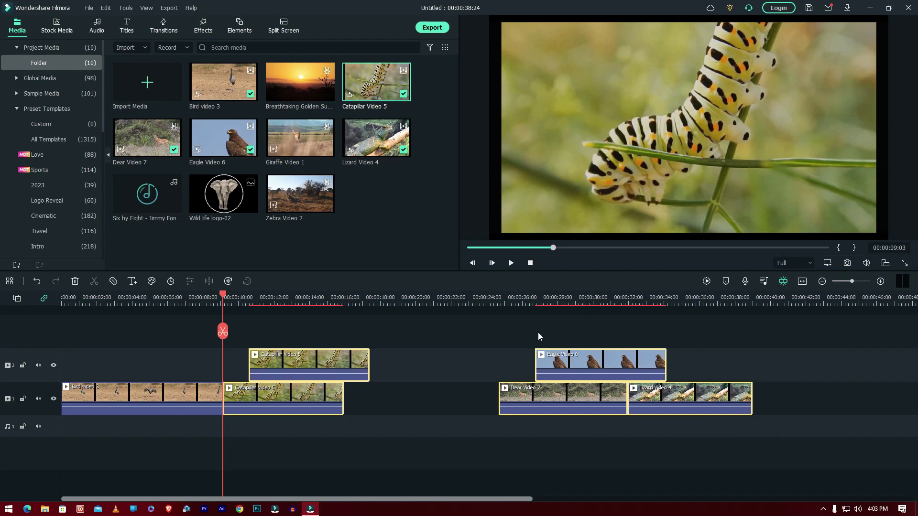
pyautogui.click(511, 337)
# Place the Wild life logo-02 image on a third video track at 00:00:29:19 above Eagle Video 6, and delete it
pyautogui.moveTo(533, 295); pyautogui.dragTo(589, 299)
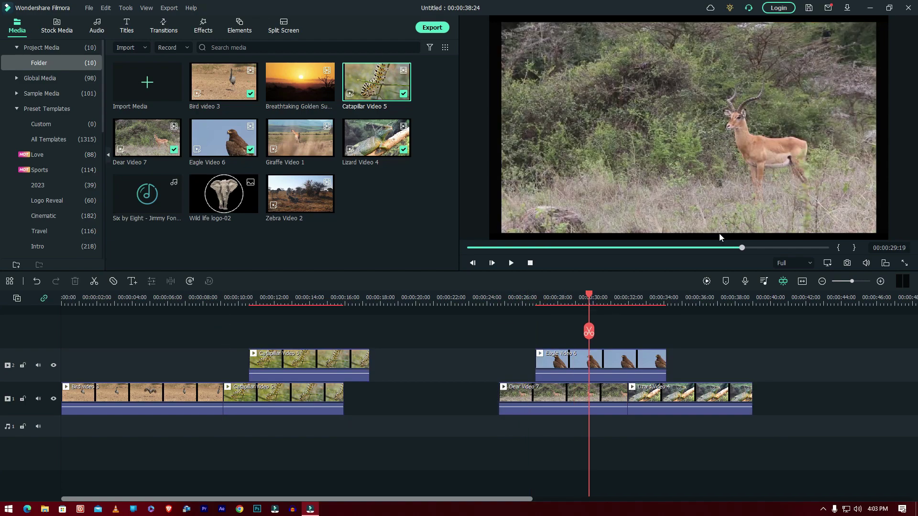
pyautogui.moveTo(223, 194); pyautogui.dragTo(618, 329)
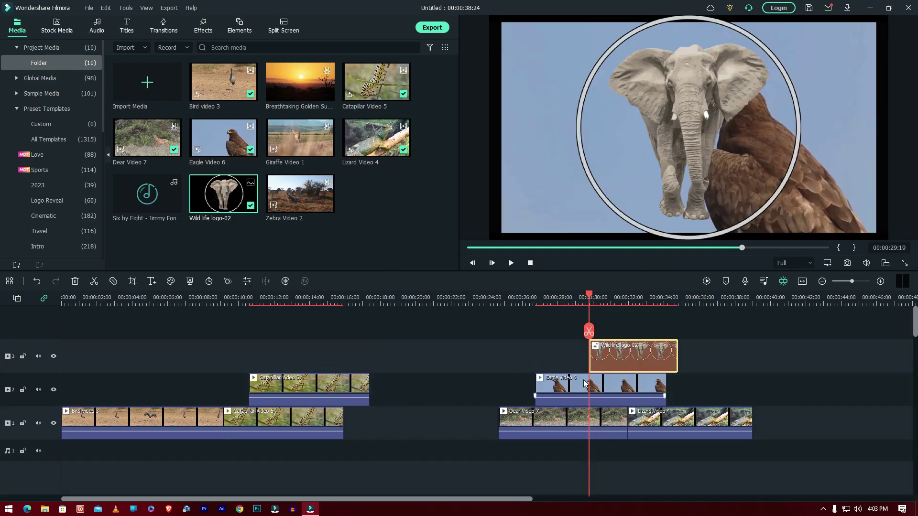
pyautogui.press('Delete')
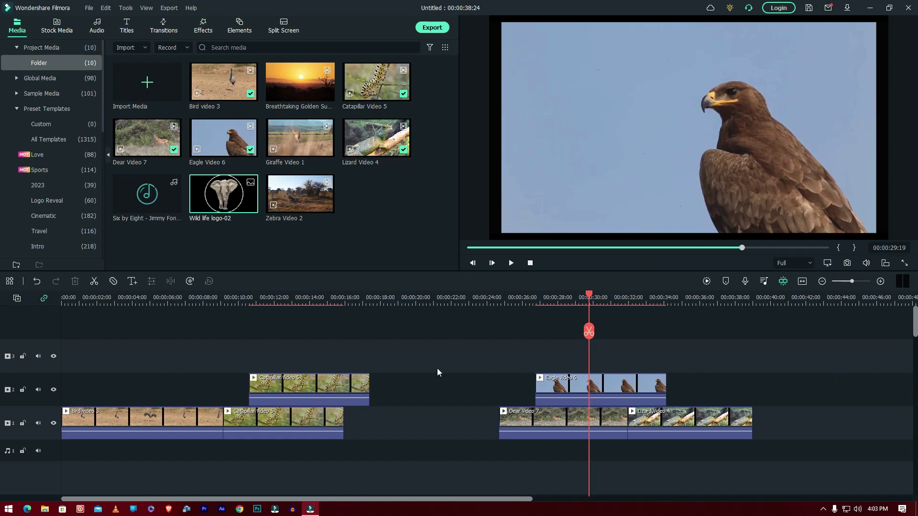
# Preview Lizard Video 4 at 00:00:35:22 and Eagle Video 6 at 00:00:29:04, and review the arrangement of the tracks
pyautogui.moveTo(591, 296); pyautogui.dragTo(697, 308)
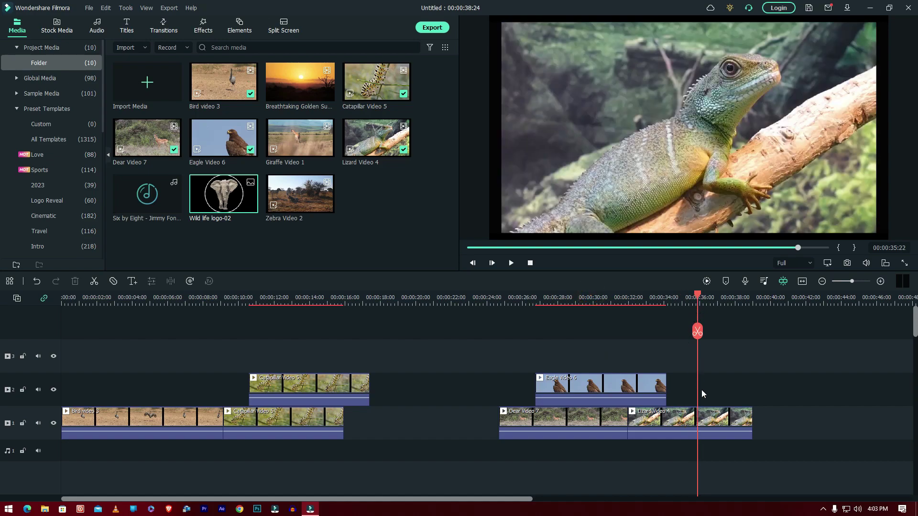
pyautogui.click(709, 352)
pyautogui.click(585, 354)
pyautogui.click(578, 306)
pyautogui.click(413, 351)
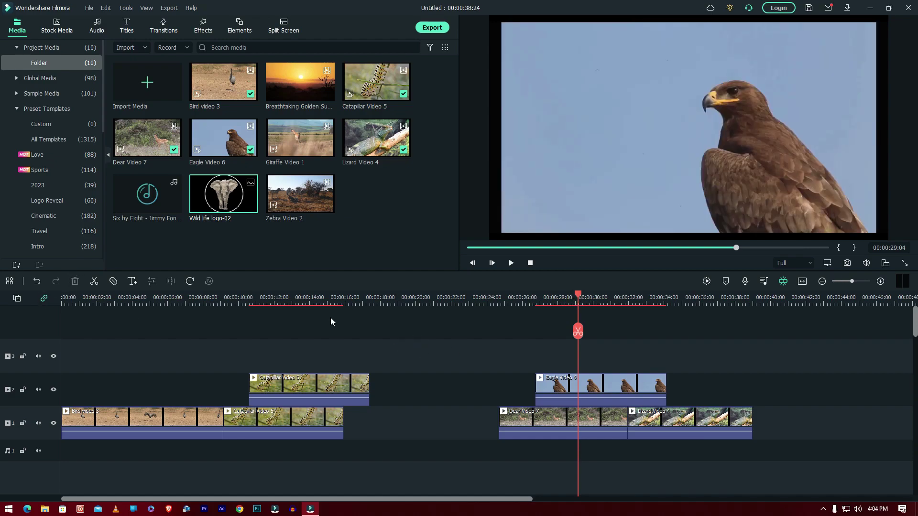
pyautogui.moveTo(102, 354); pyautogui.dragTo(395, 437)
pyautogui.moveTo(553, 439); pyautogui.dragTo(714, 448)
pyautogui.scroll(-1, 191, 459)
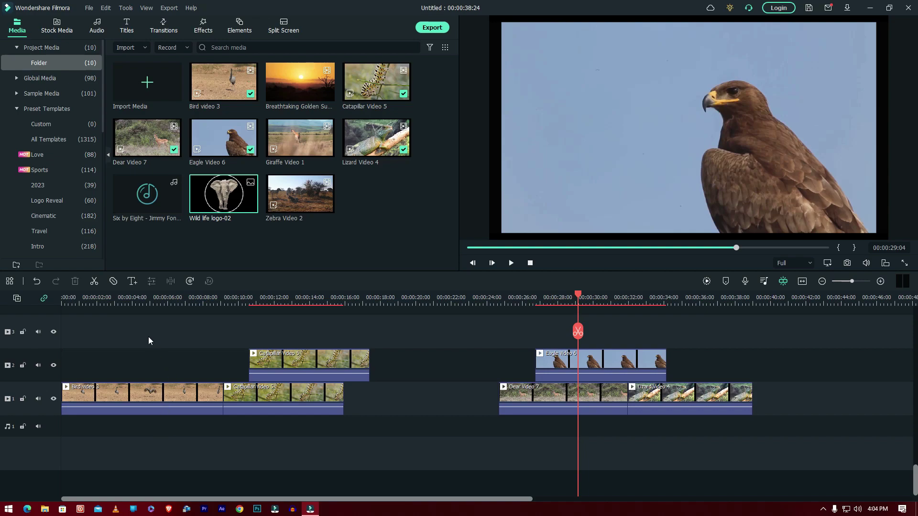
# Split Bird video 3 at 00:00:04:11 and undo the split
pyautogui.click(158, 387)
pyautogui.click(140, 306)
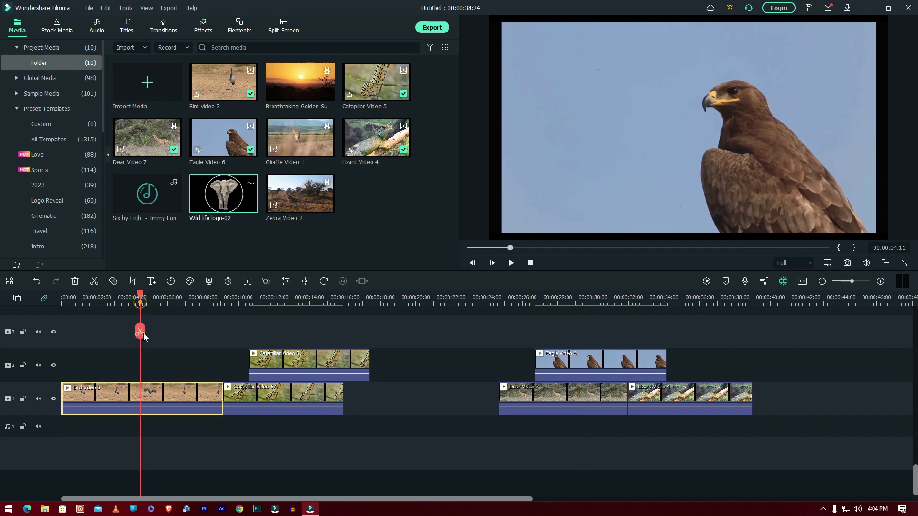
pyautogui.click(140, 331)
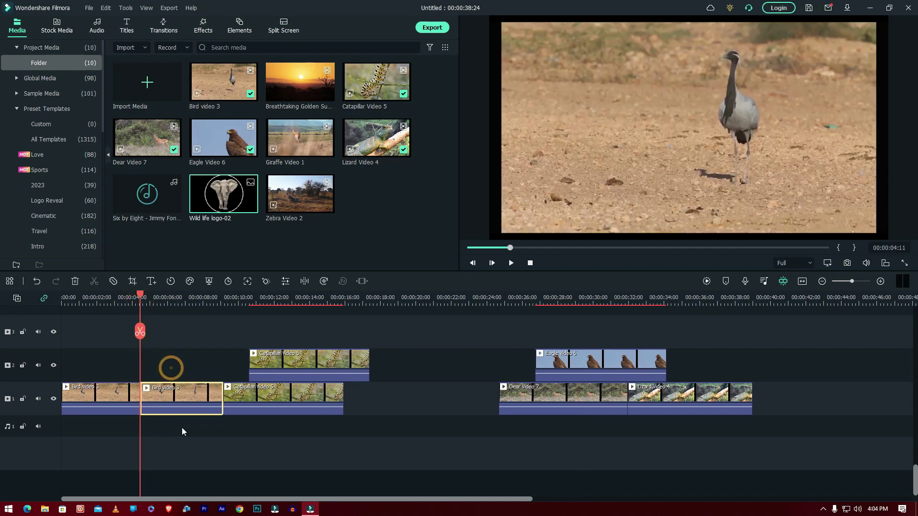
pyautogui.click(205, 440)
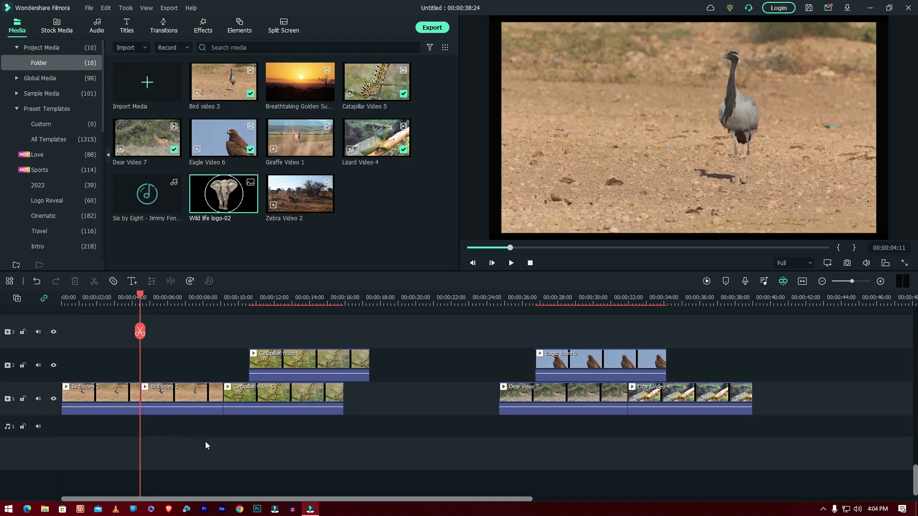
pyautogui.hotkey('ctrl', 'z')
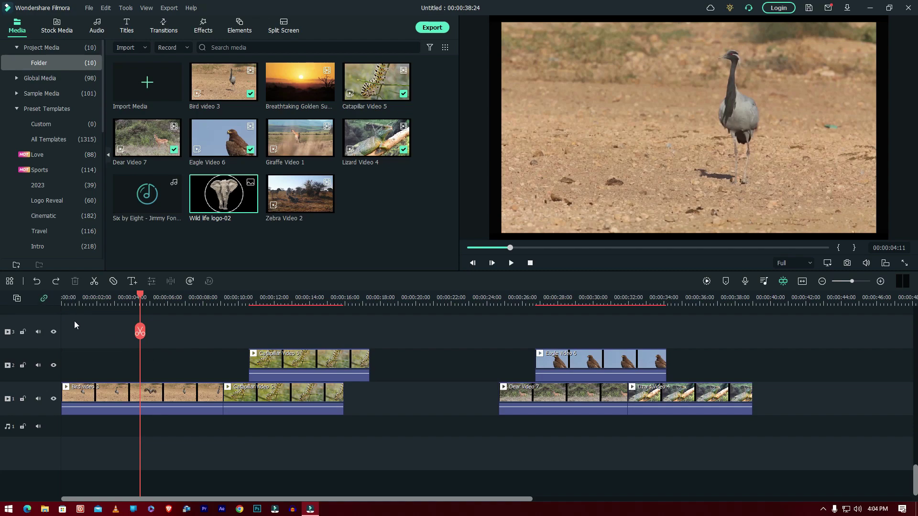
# Select all the clips on both video tracks and delete them from the timeline
pyautogui.click(18, 298)
pyautogui.click(186, 317)
pyautogui.moveTo(70, 313); pyautogui.dragTo(784, 449)
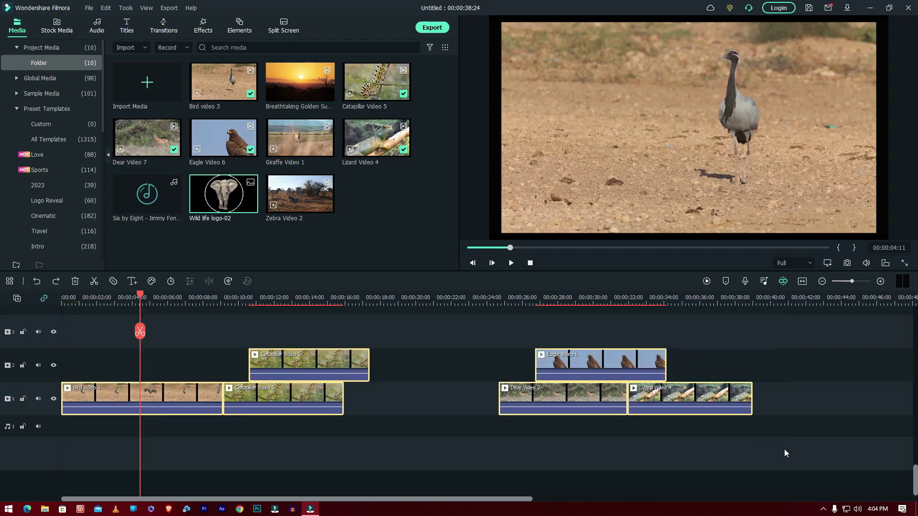
pyautogui.press('Delete')
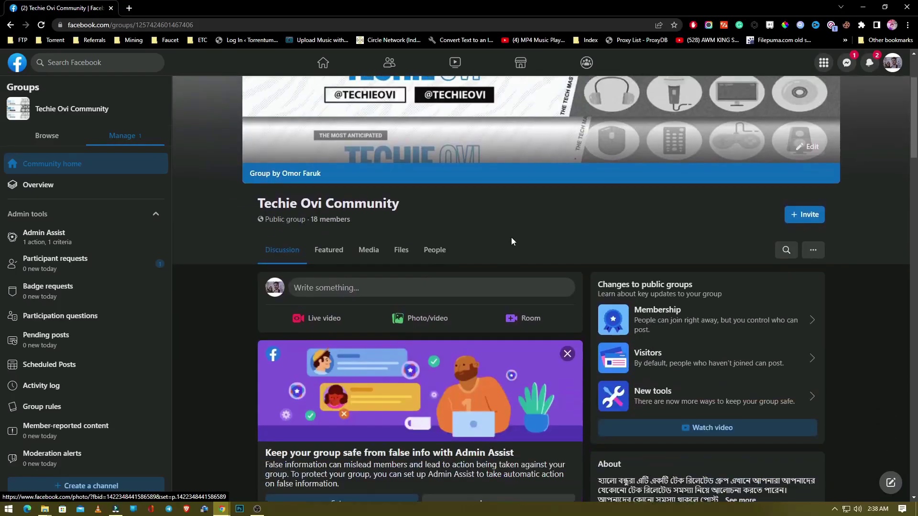
# Look through the rules and posts of the Techie Ovi Community group on Facebook in the browser
pyautogui.scroll(-8, 510, 239)
pyautogui.scroll(-1, 514, 237)
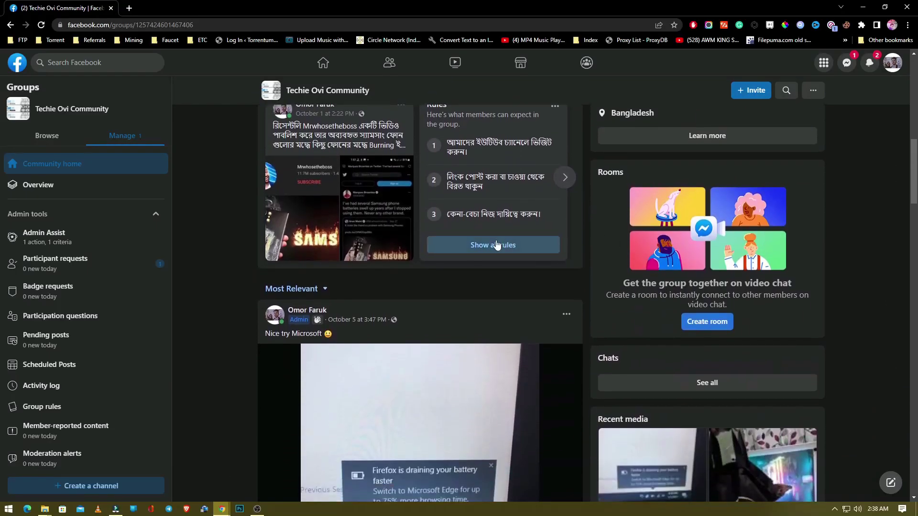